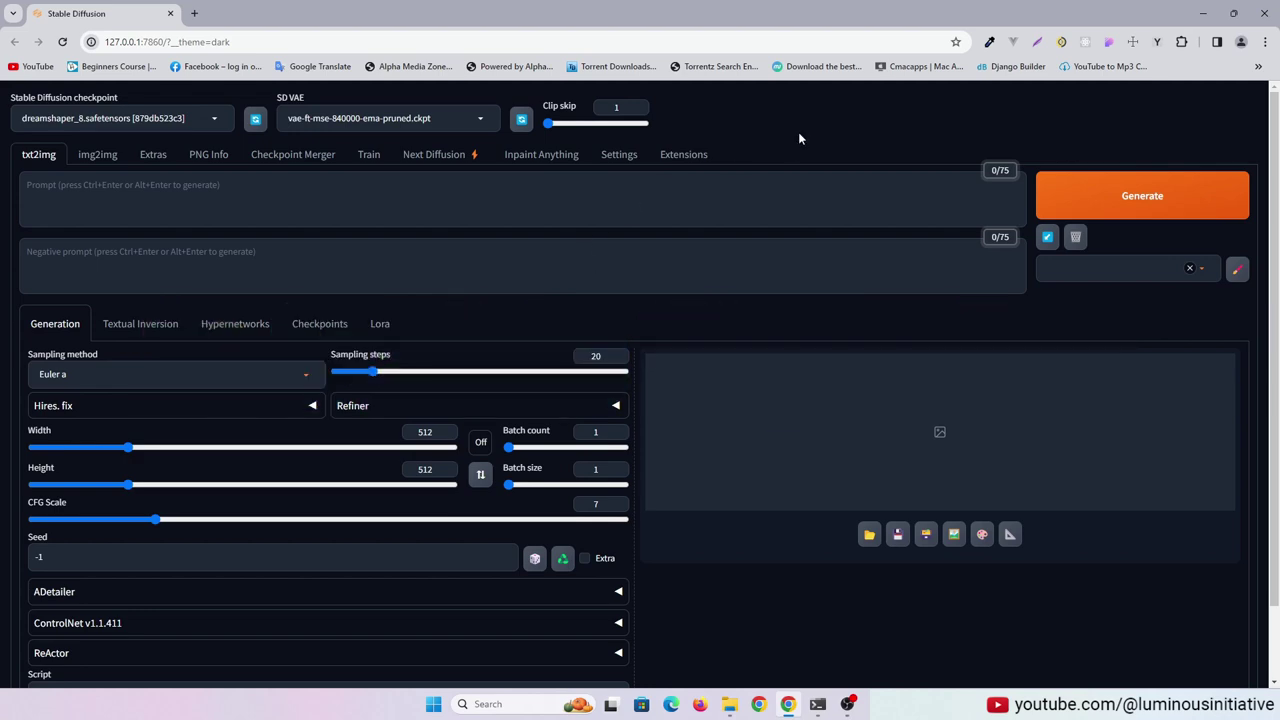
Expand ControlNet and enable the unit with Low VRAM, Pixel Perfect and Allow Preview on.
scroll(790, 397, down, 1)
click(621, 538)
scroll(781, 507, down, 3)
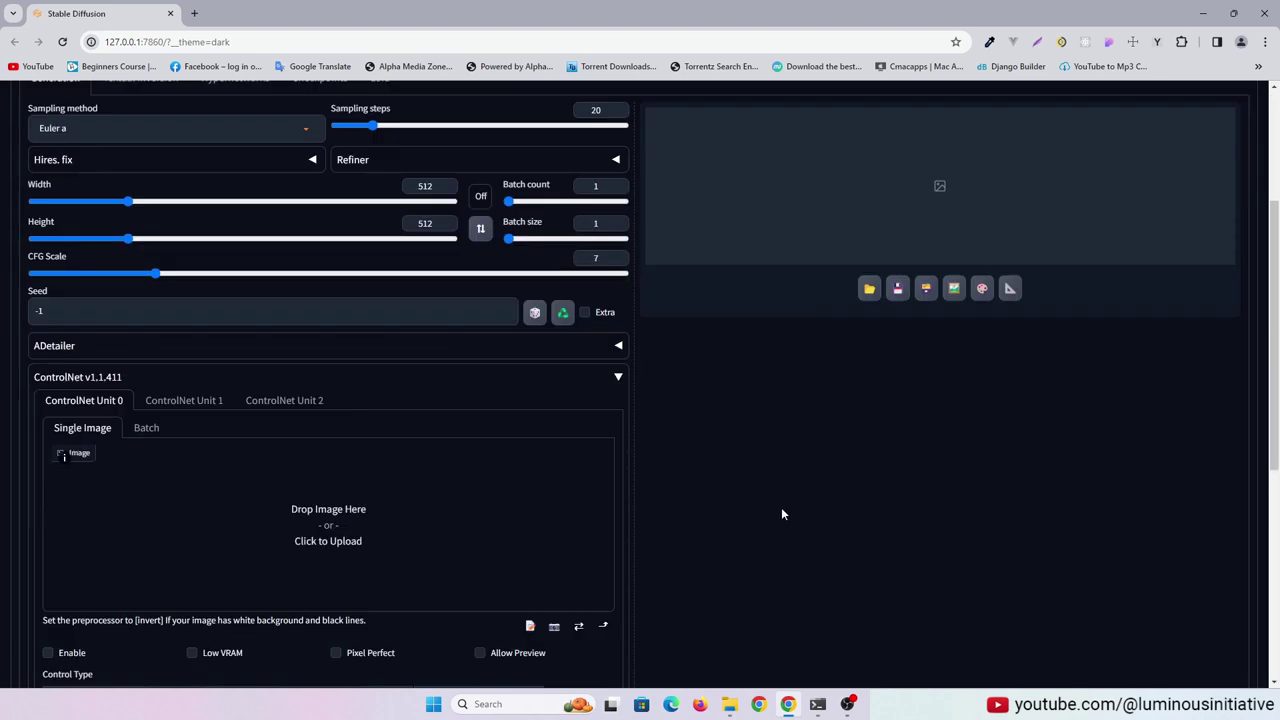
scroll(782, 513, down, 2)
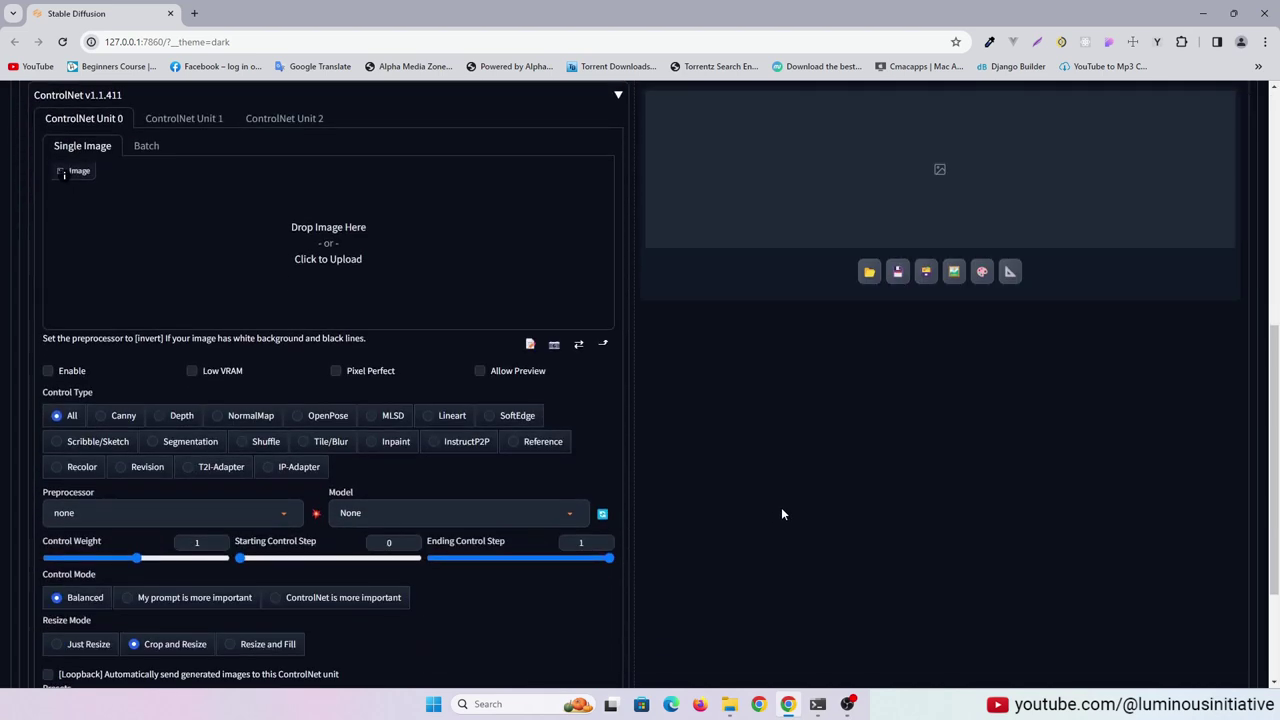
click(70, 371)
click(208, 371)
click(362, 371)
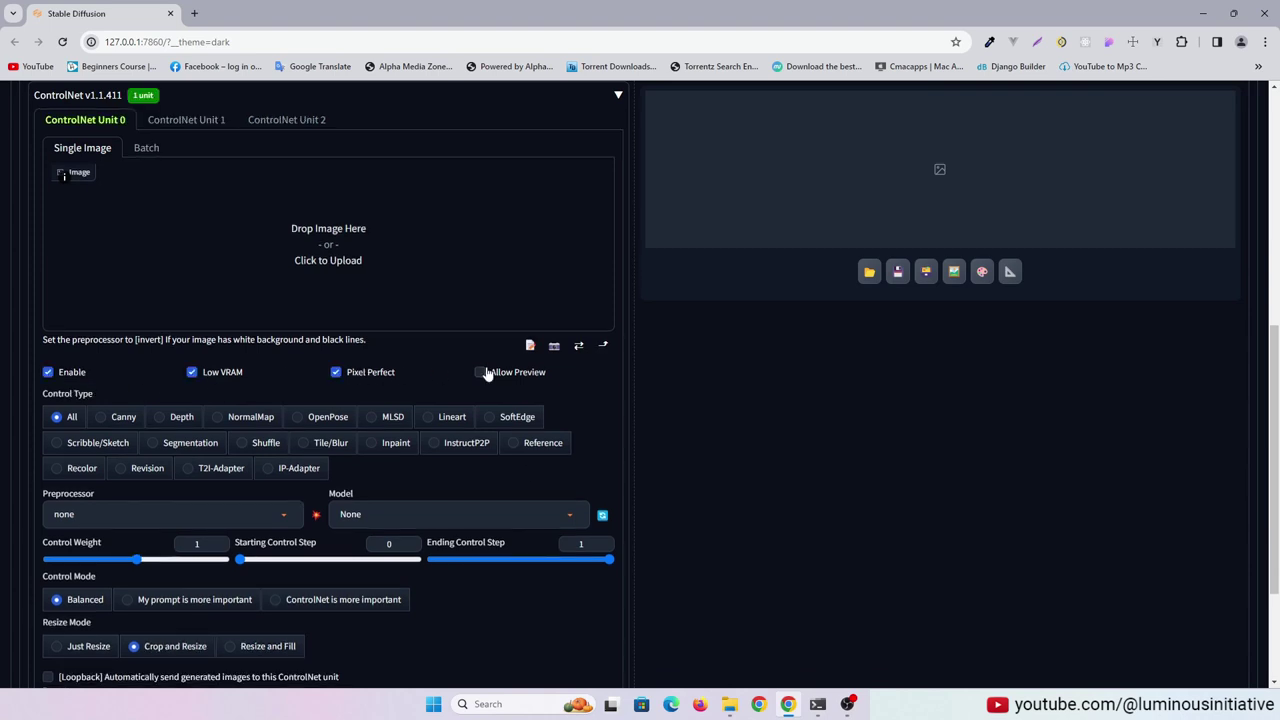
click(487, 371)
Set control type IP-Adapter with preprocessor ip-adapter_clip_sd15 and model ip-adapter_sd15_plus.
click(287, 470)
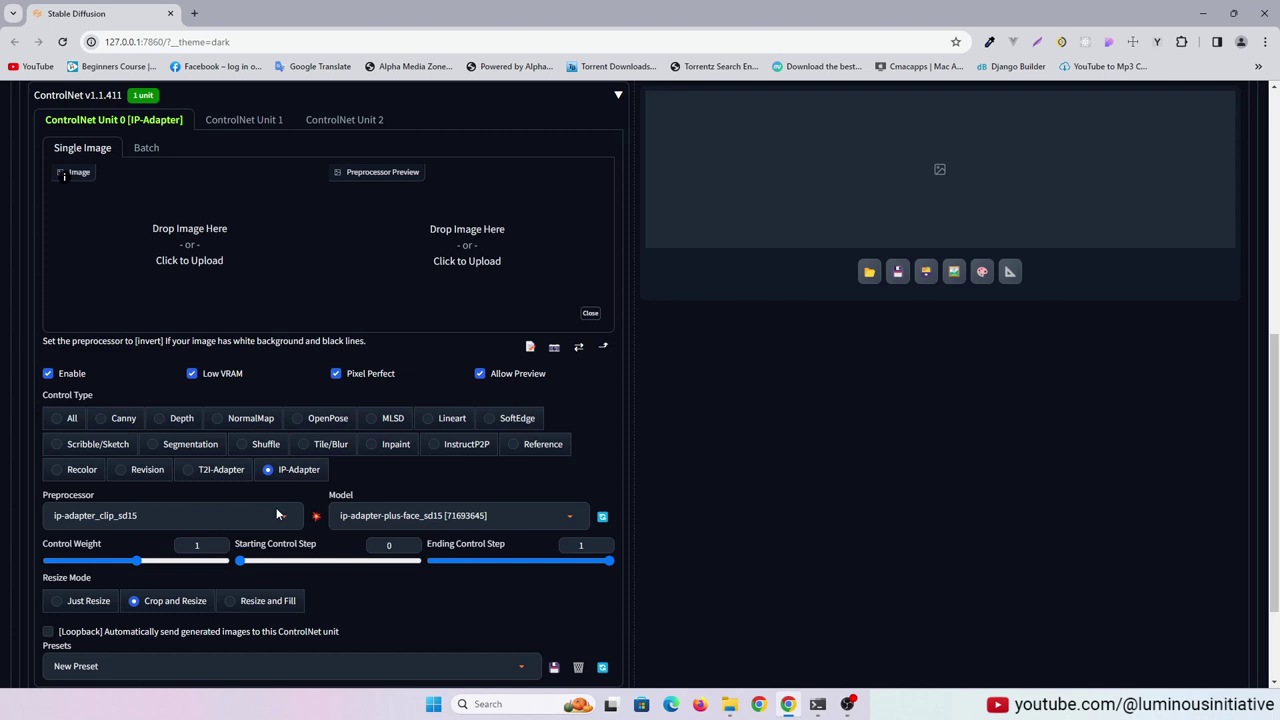
click(250, 515)
click(43, 516)
click(556, 517)
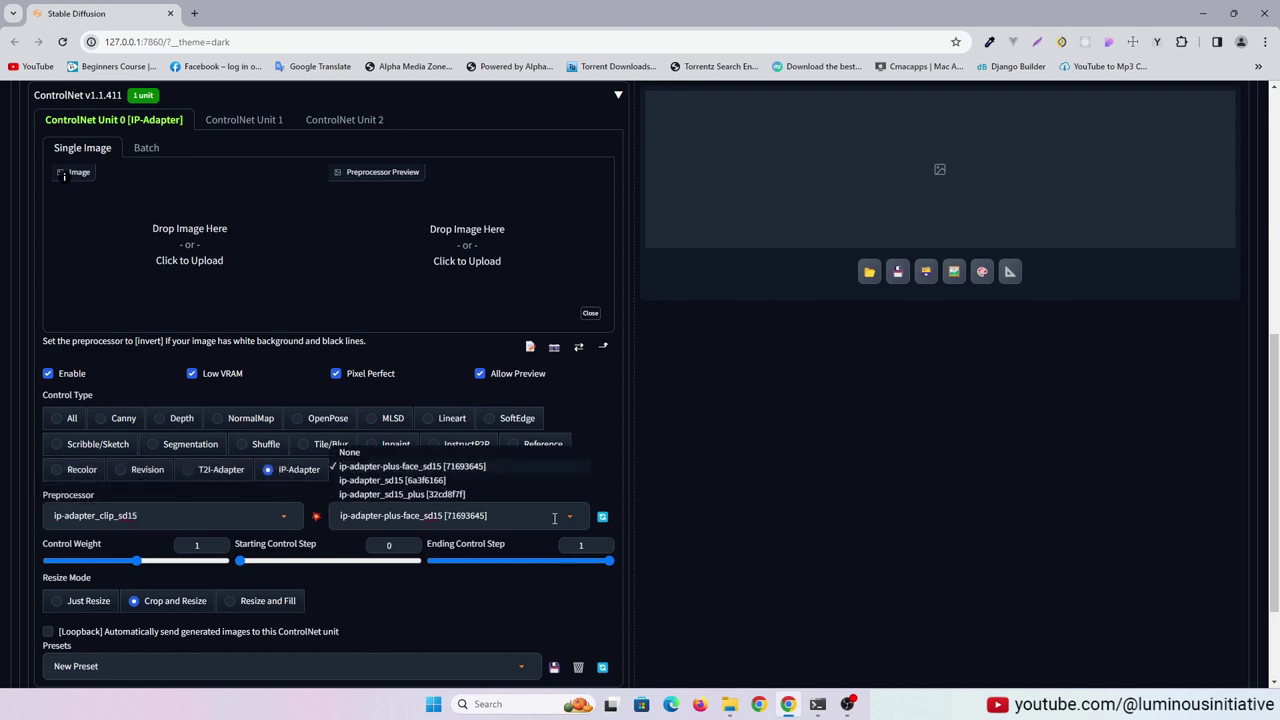
click(395, 502)
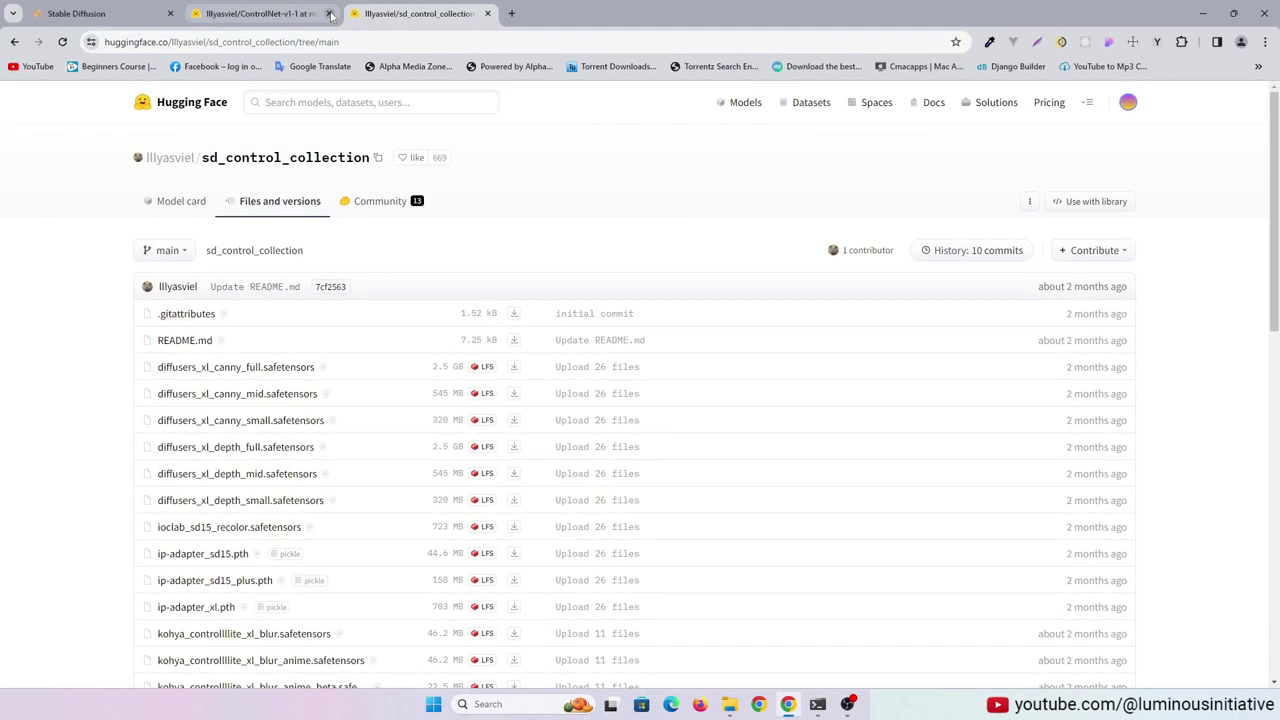
Open the sd-webui-controlnet models folder in File Explorer to check the IP-Adapter model files.
click(329, 14)
scroll(329, 390, down, 1)
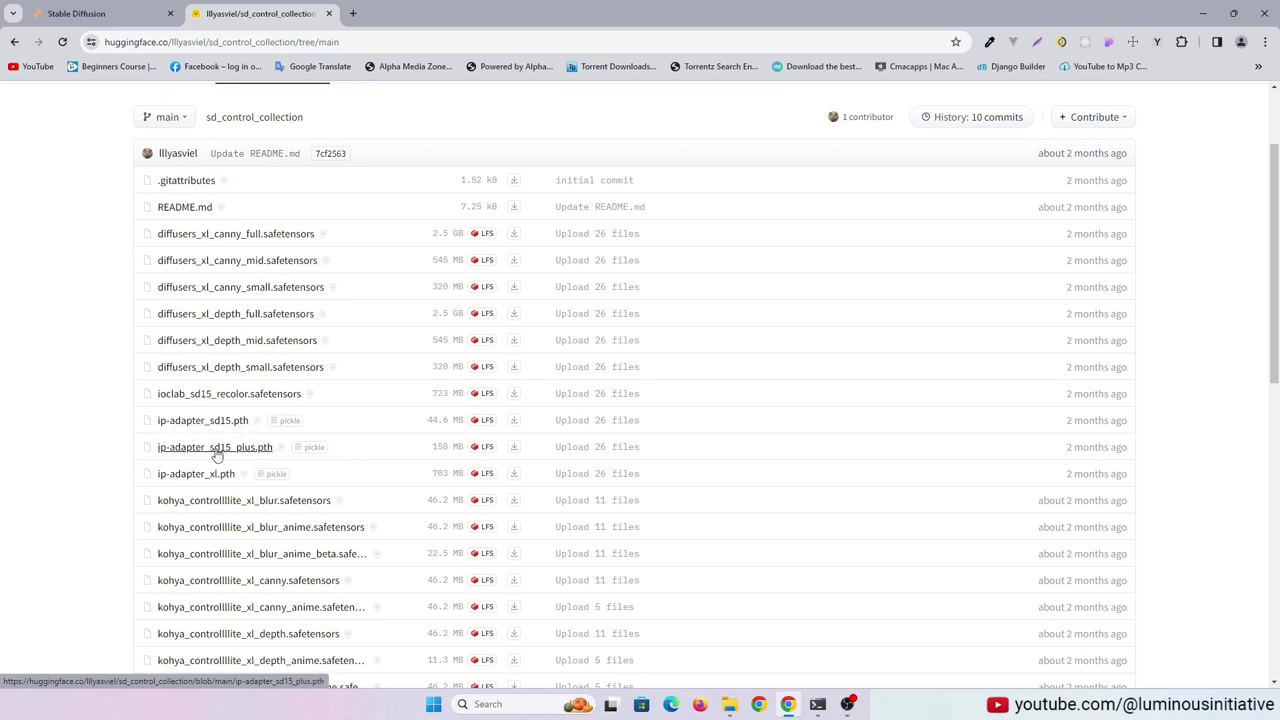
click(729, 704)
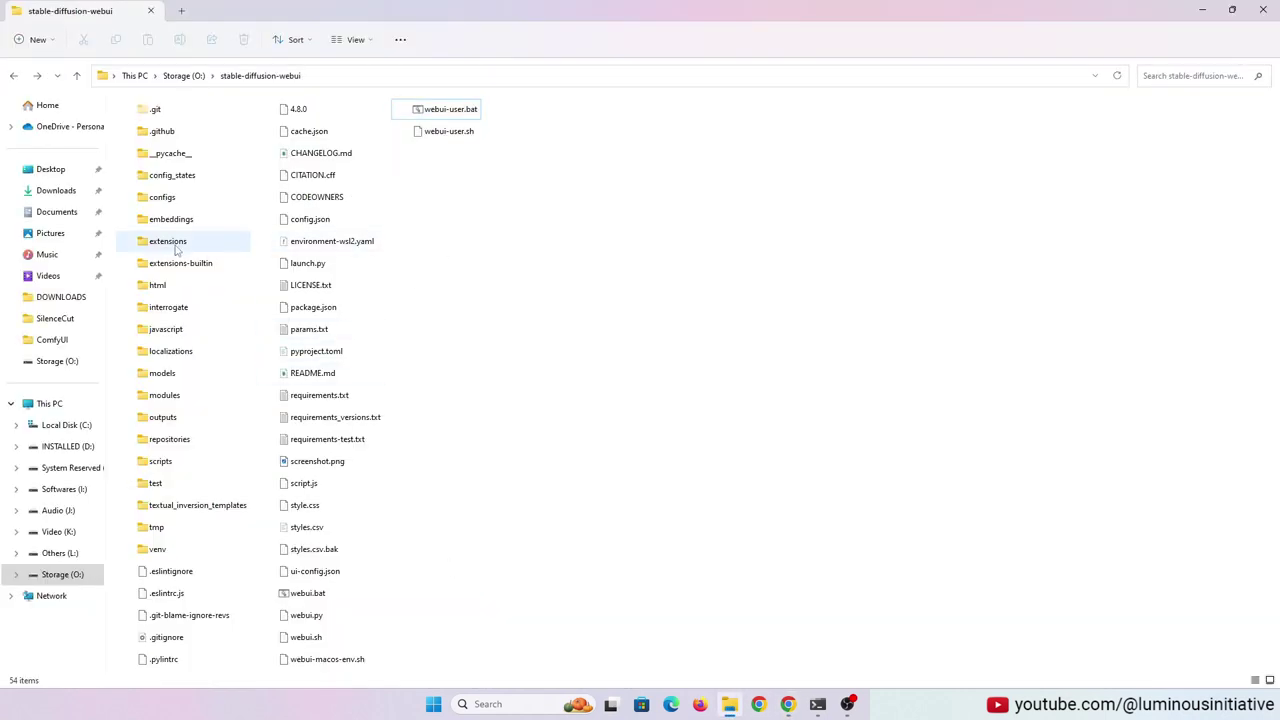
double_click(176, 248)
double_click(175, 227)
double_click(160, 268)
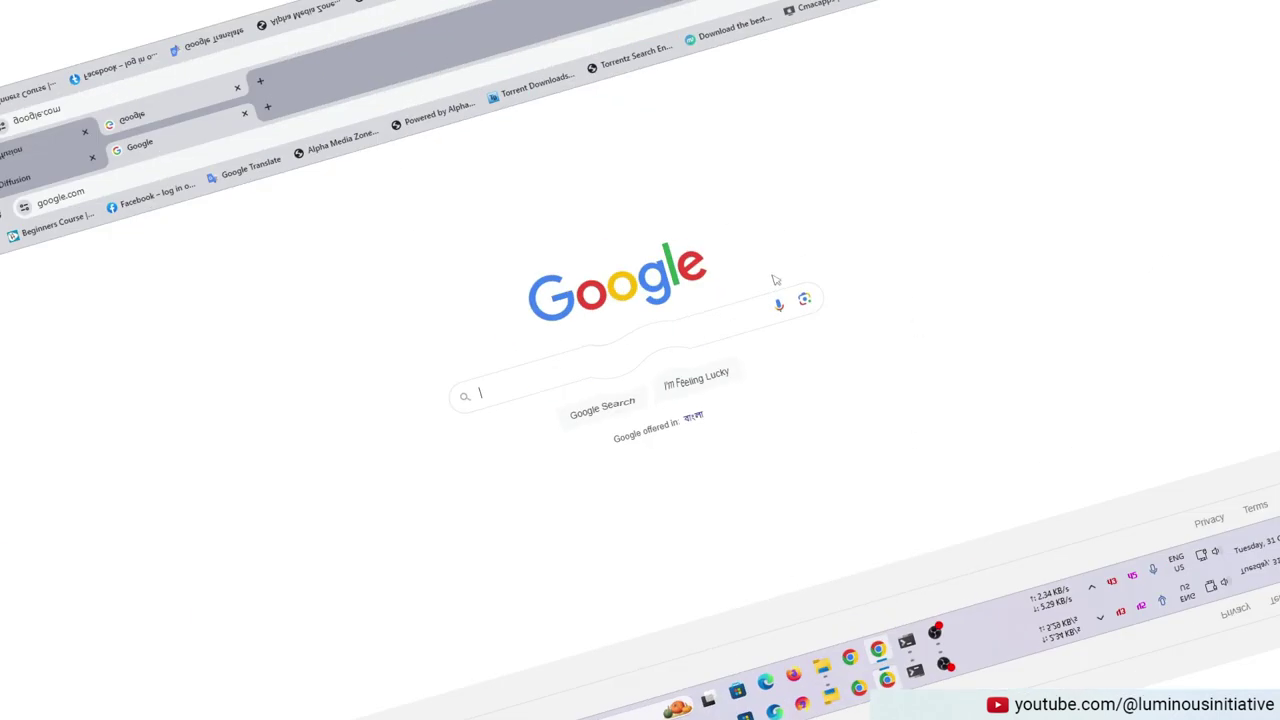
Search Google Images for 'watercolor painting' and preview the serene sunset-at-the-beach watercolor.
text(watercolor painting)
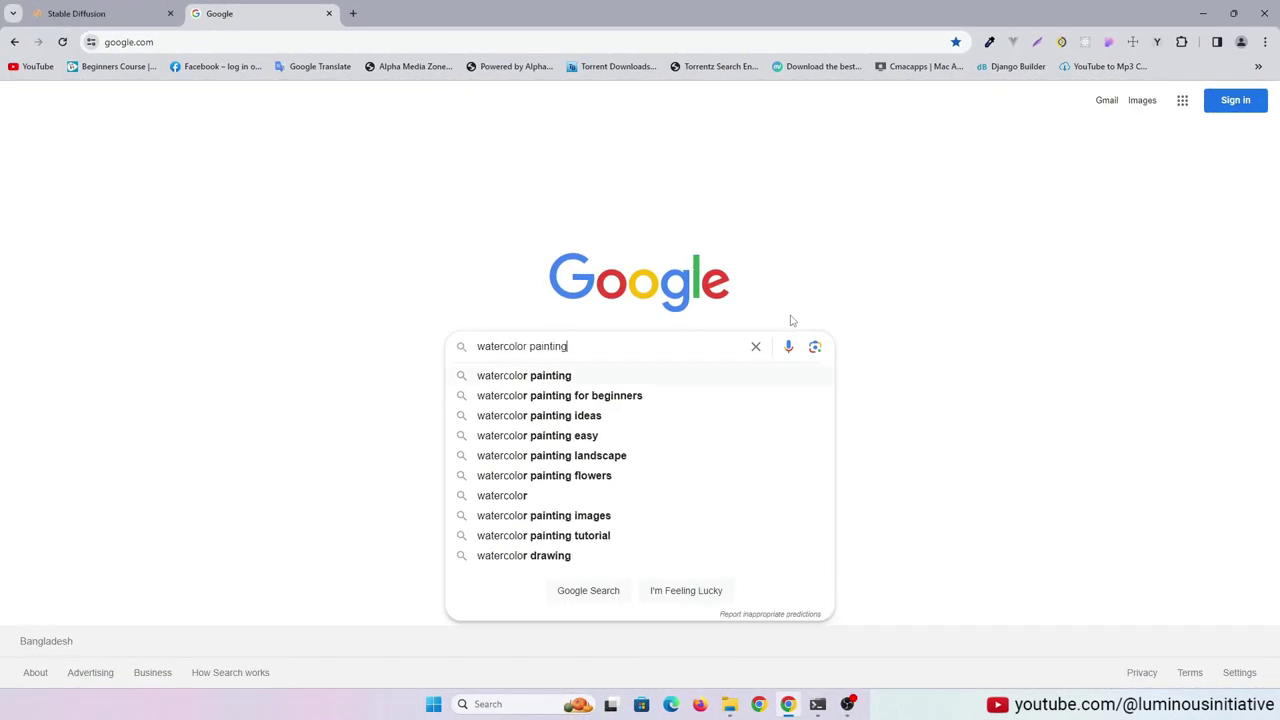
key(Return)
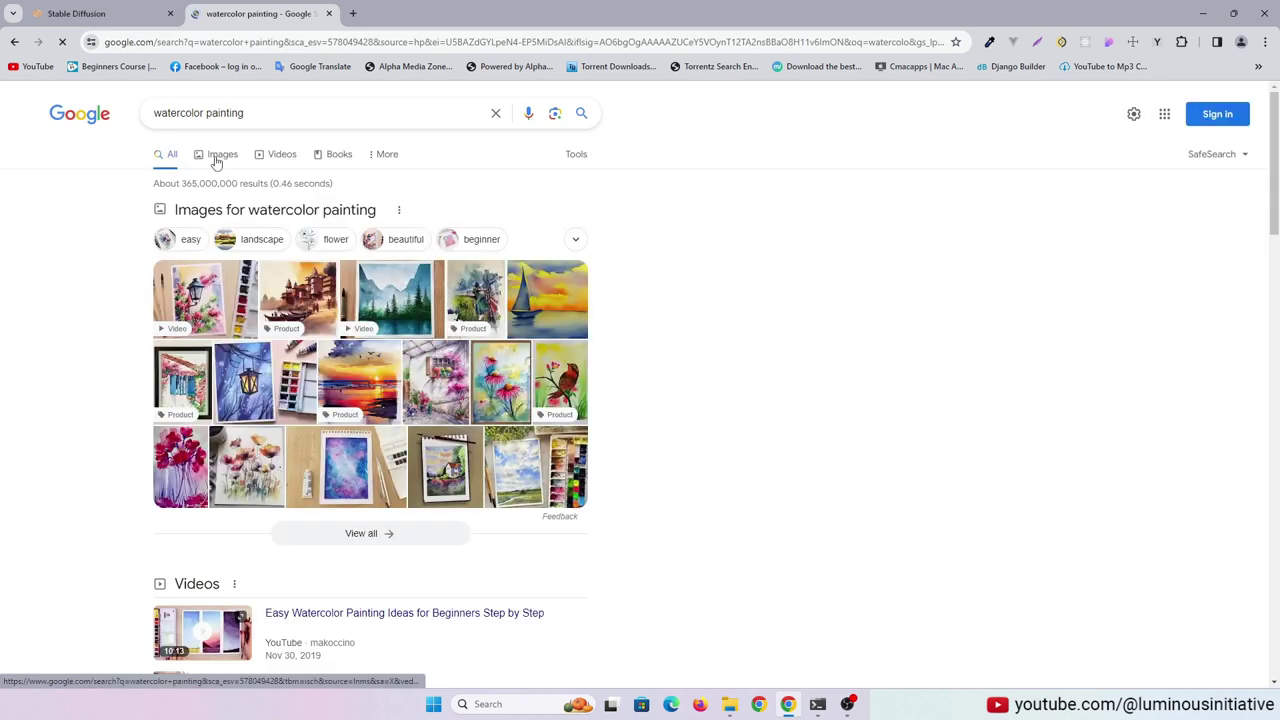
click(221, 153)
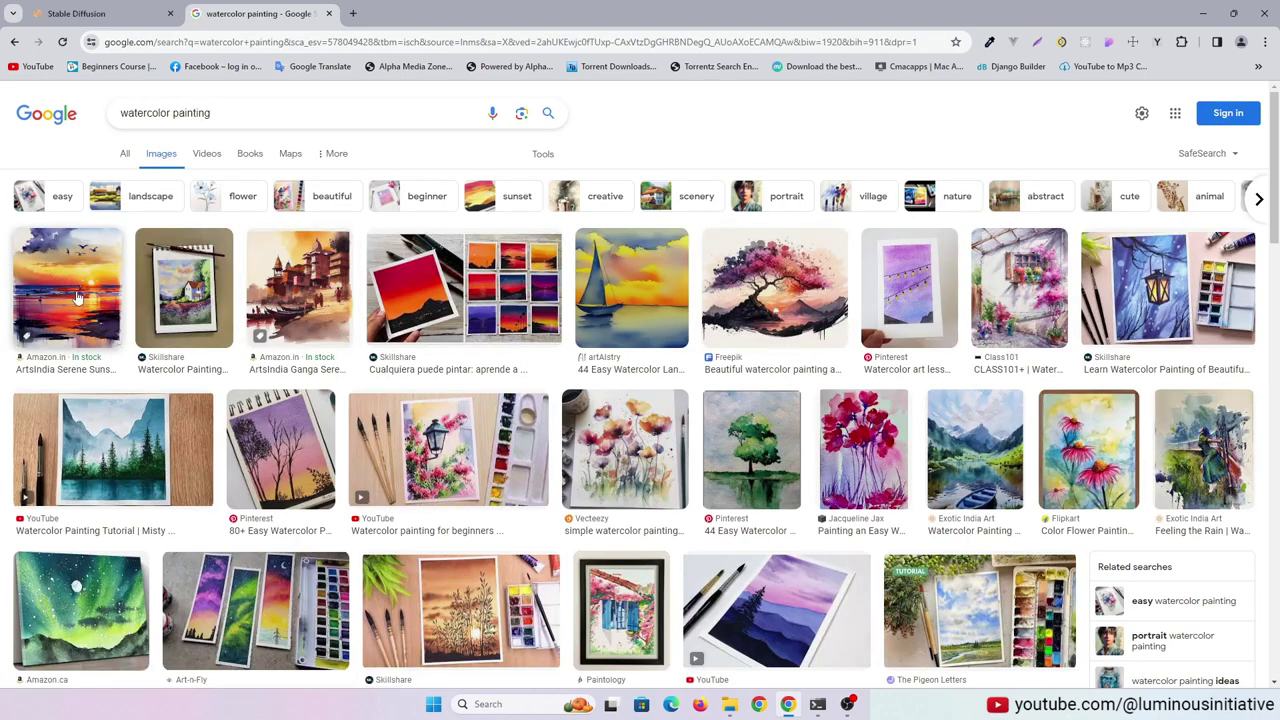
click(67, 290)
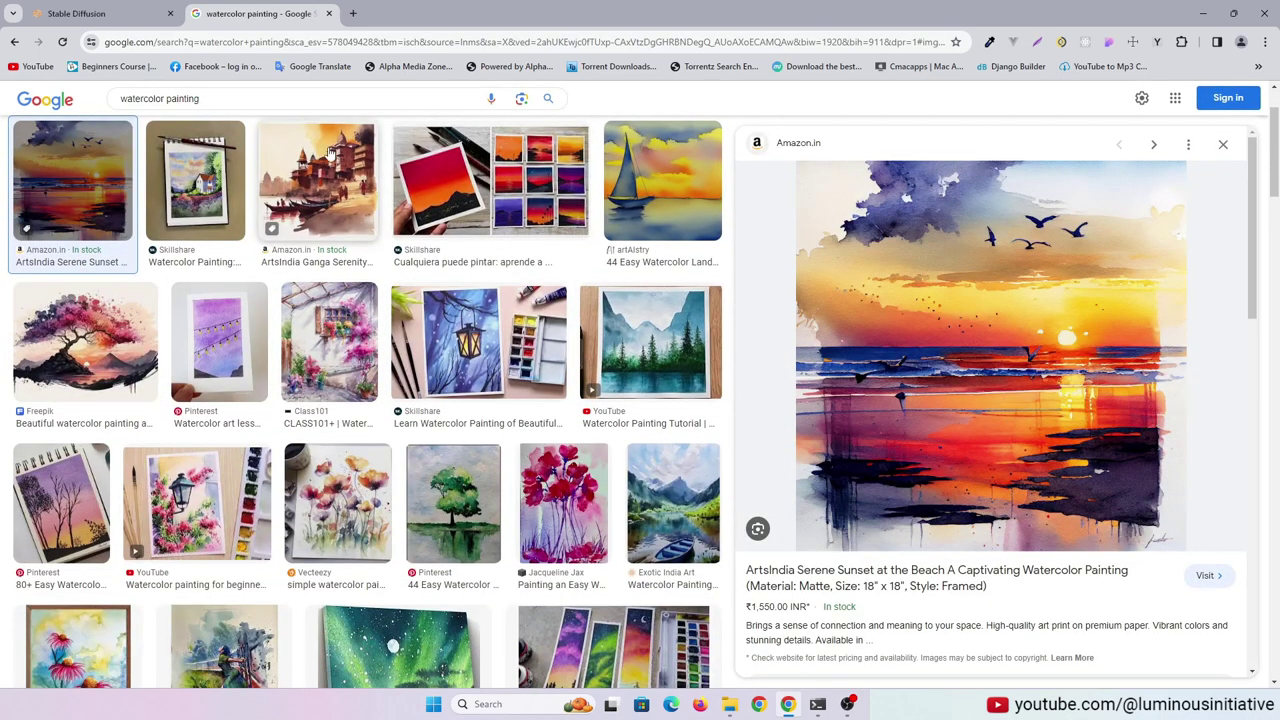
Drop the sunset watercolor into ControlNet's image area and run the preprocessor preview.
drag(90, 150, 178, 248)
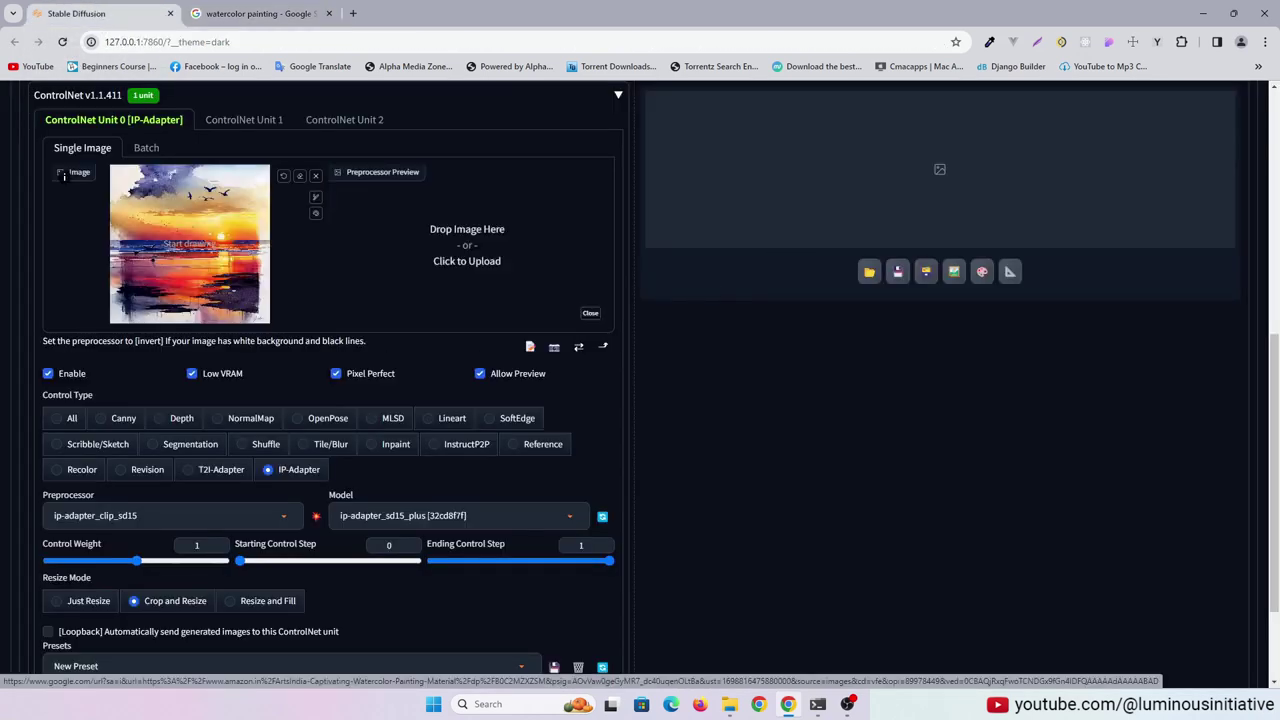
click(316, 517)
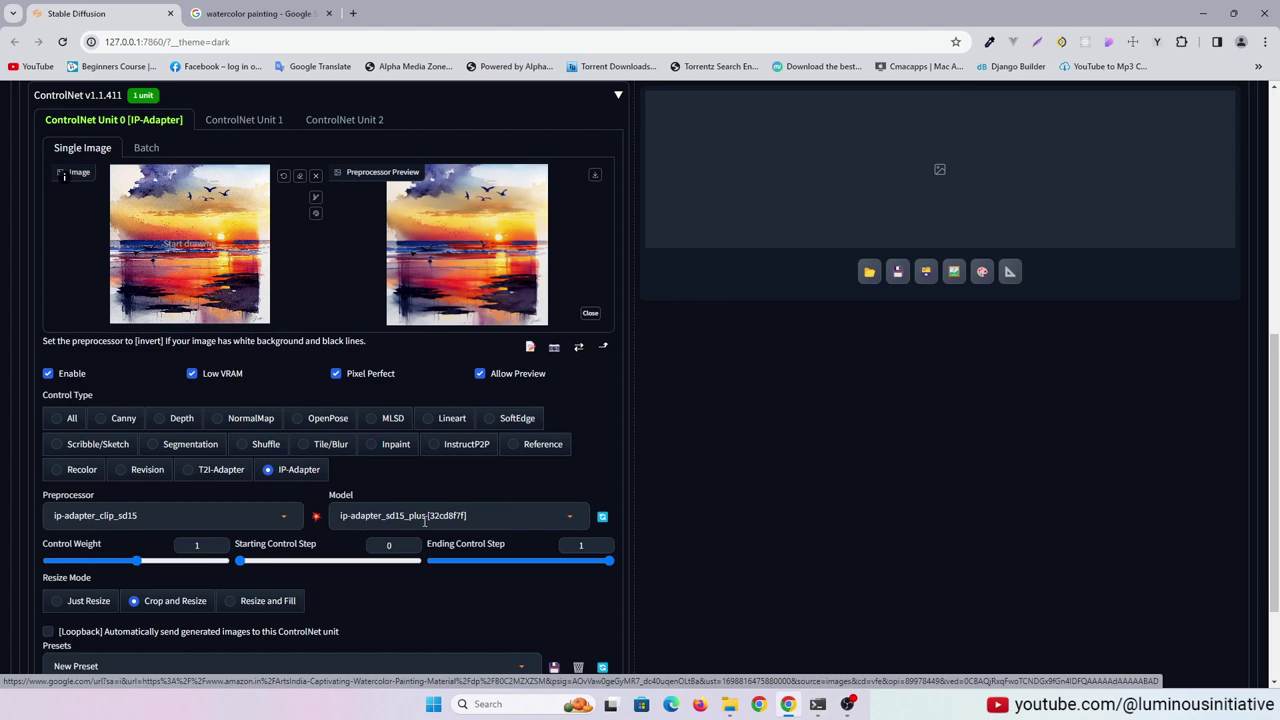
scroll(846, 520, down, 1)
Generate a 512×512 image with an empty prompt, guided by the watercolor sunset reference.
scroll(845, 520, up, 6)
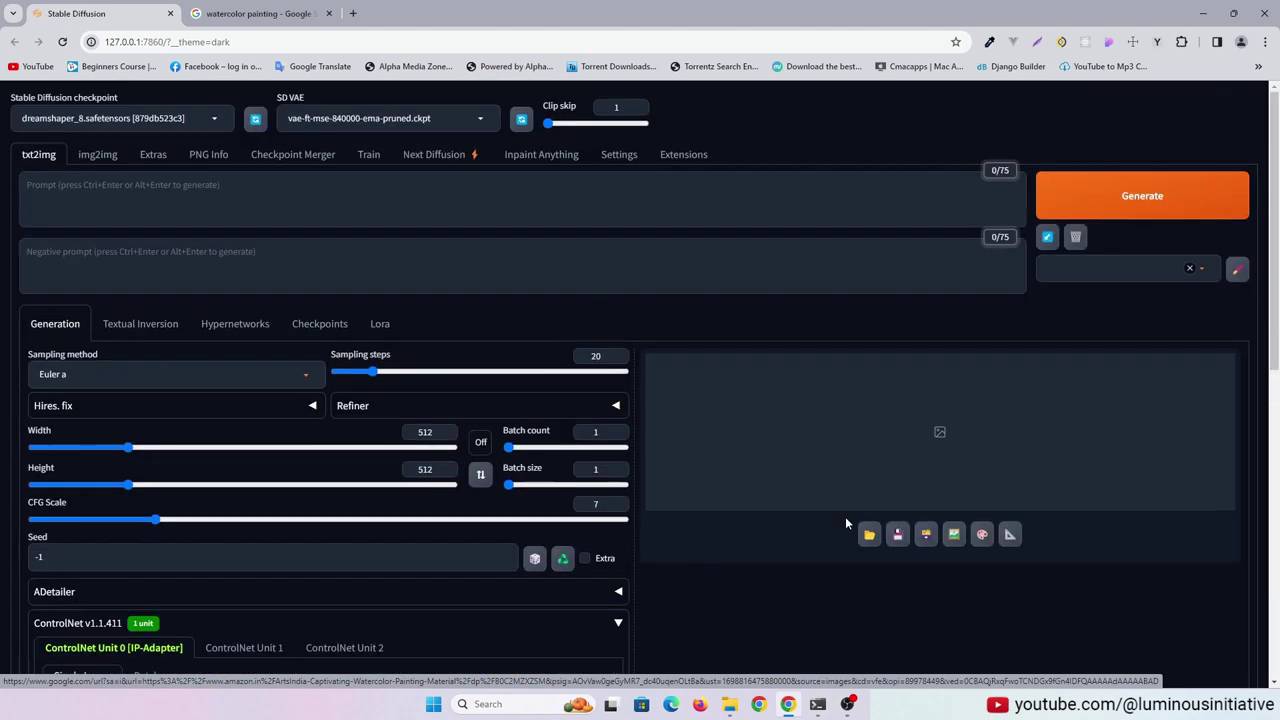
scroll(845, 516, down, 2)
scroll(845, 516, up, 2)
click(1130, 200)
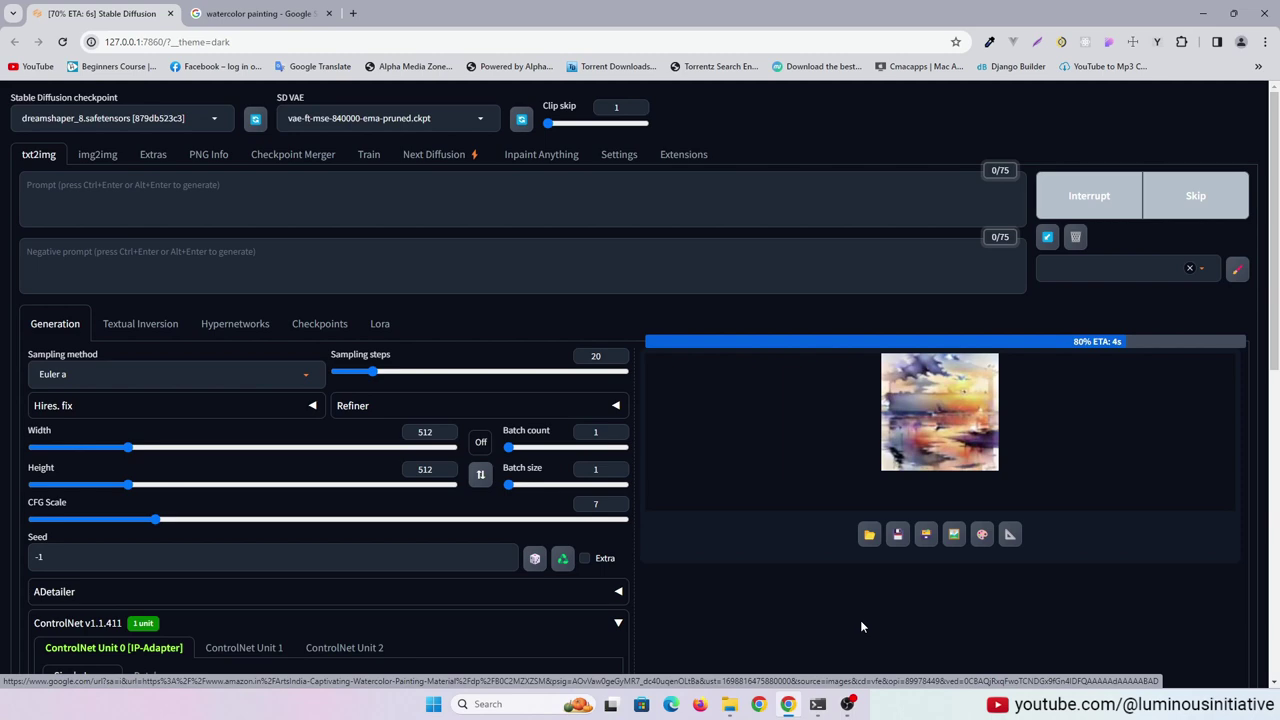
scroll(1095, 495, down, 2)
scroll(1095, 495, down, 2)
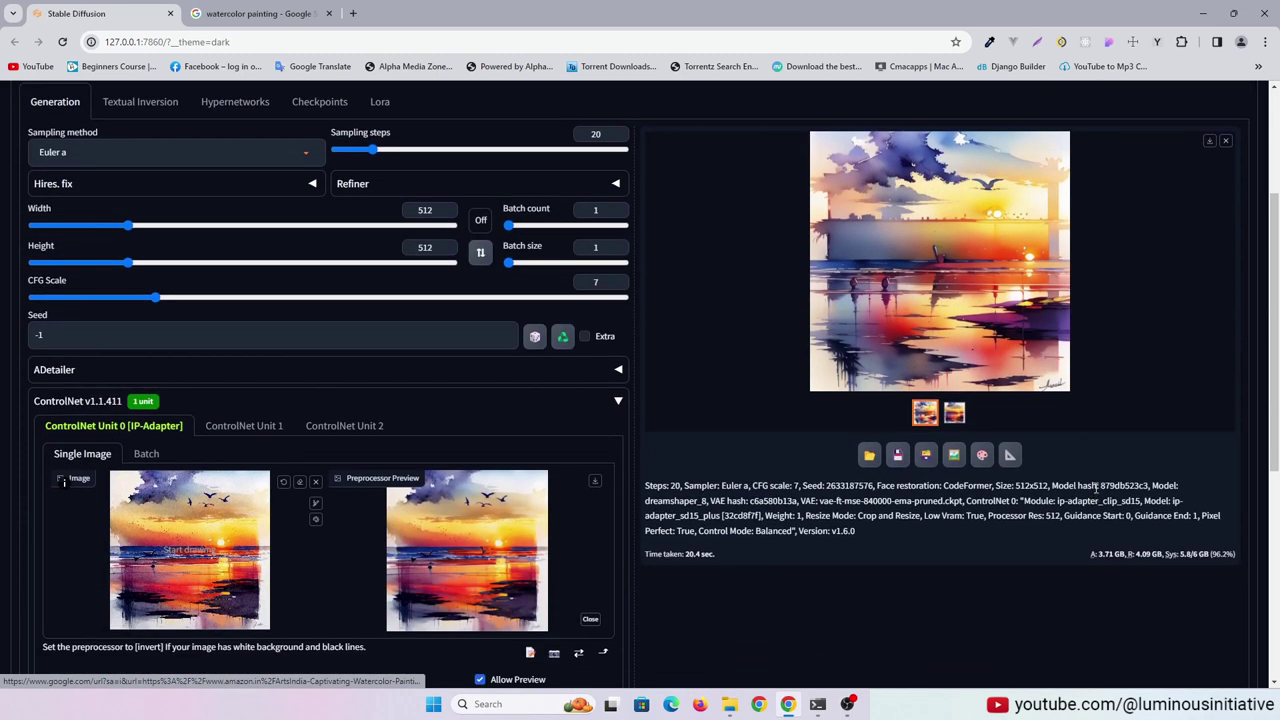
scroll(1169, 435, up, 2)
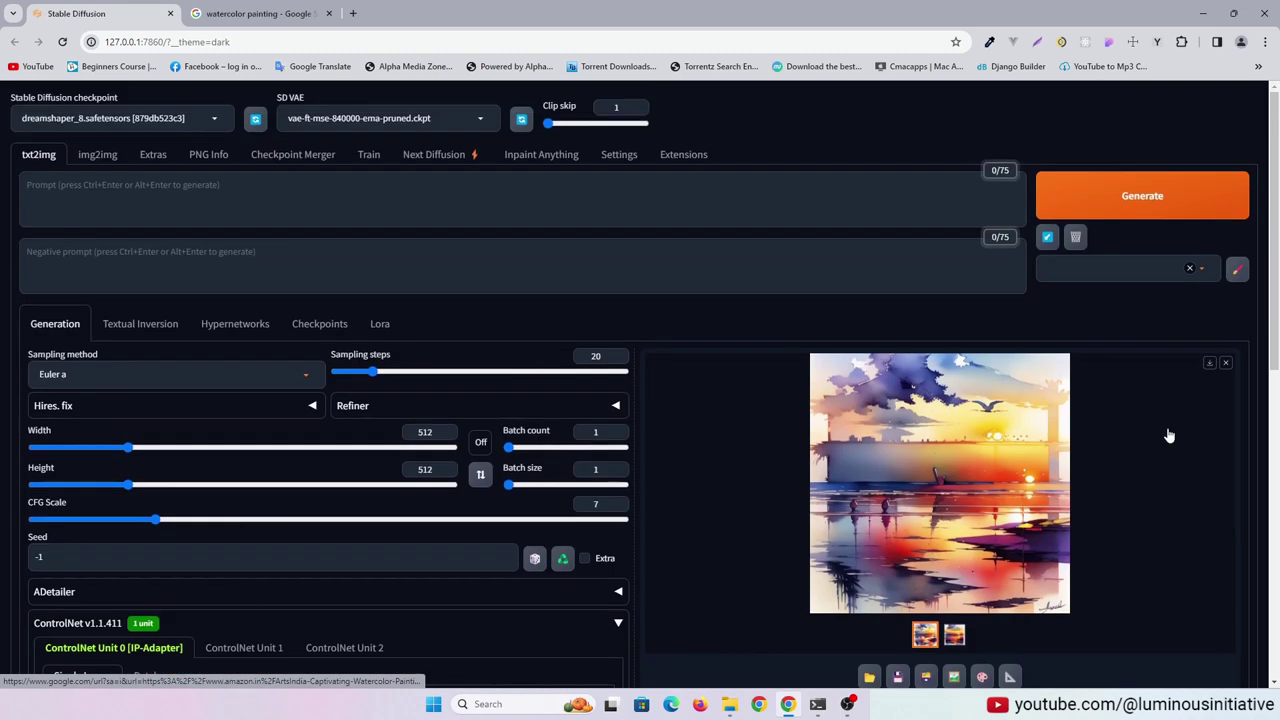
Load the sunset painting into img2img and interrogate it with DeepBooru for prompt tags.
click(95, 156)
drag(348, 362, 119, 12)
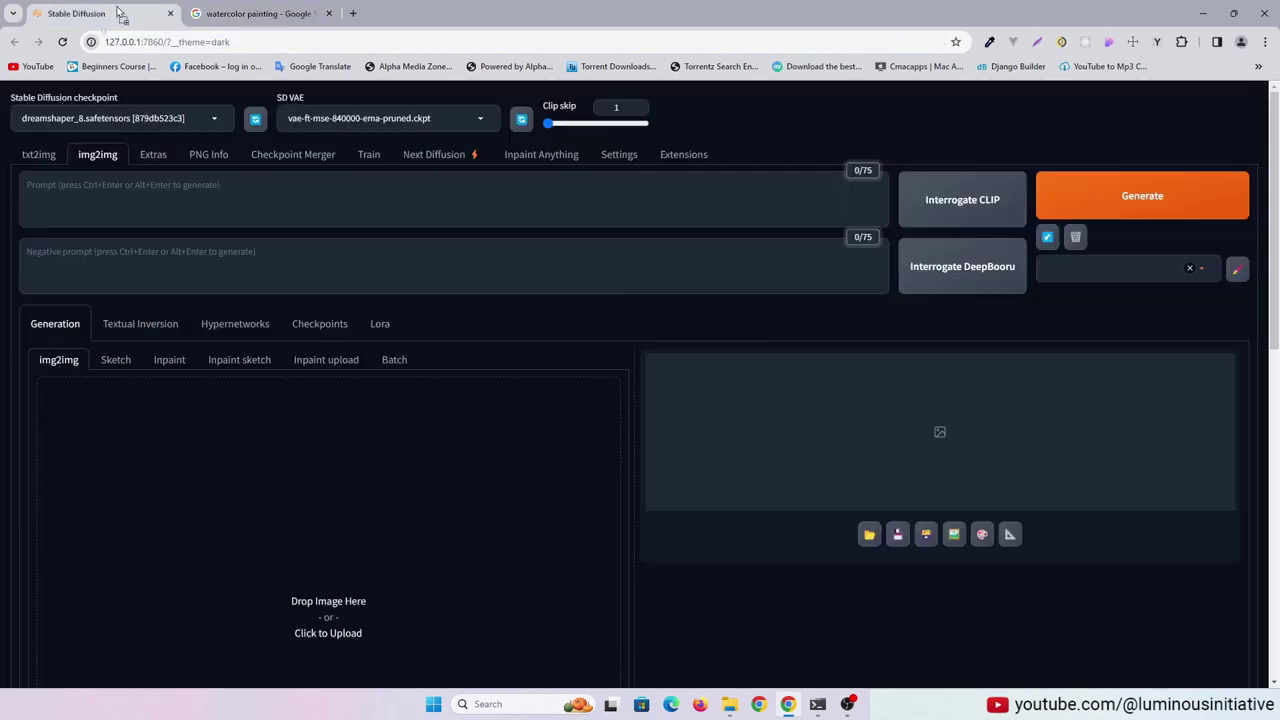
drag(242, 537, 242, 537)
scroll(734, 497, down, 2)
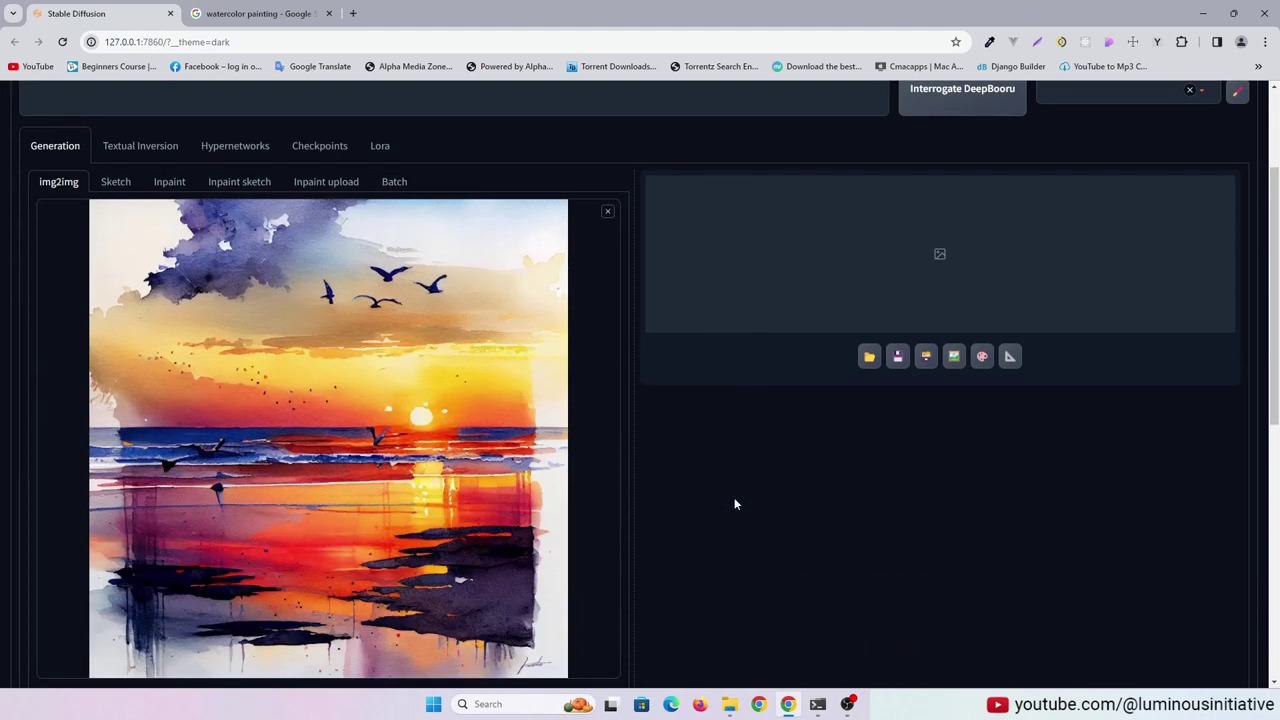
scroll(738, 410, up, 2)
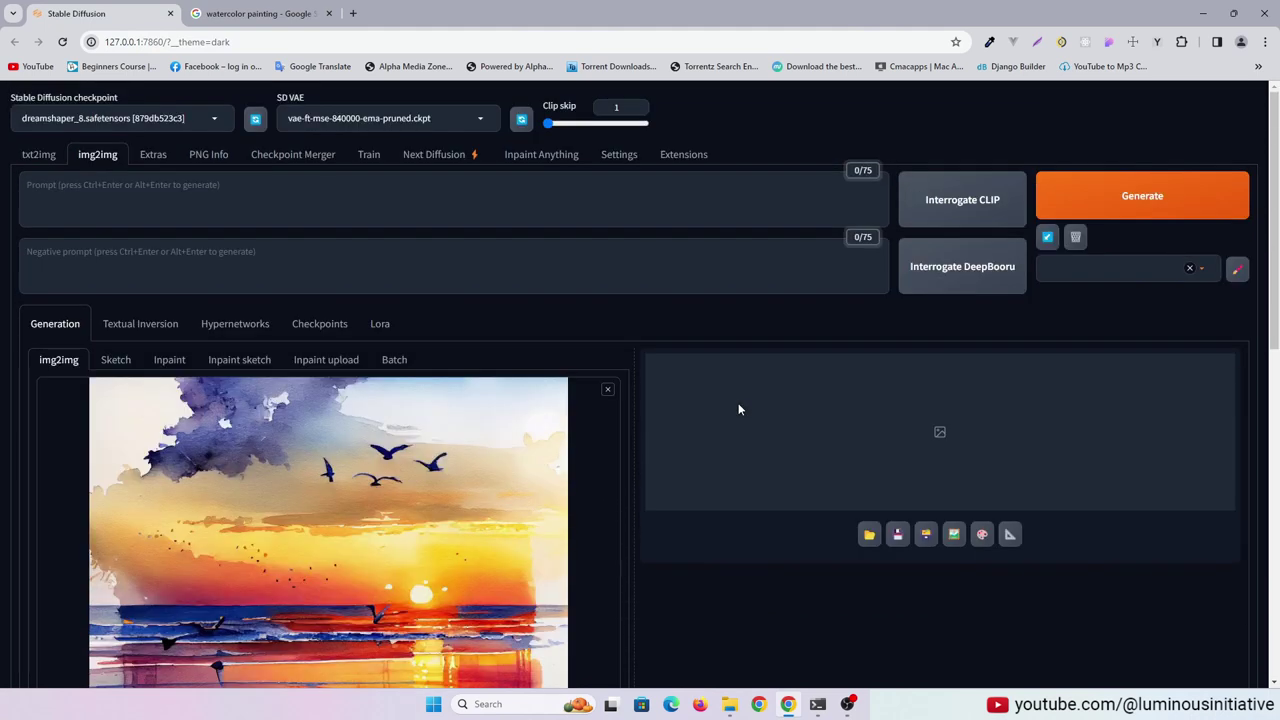
click(962, 268)
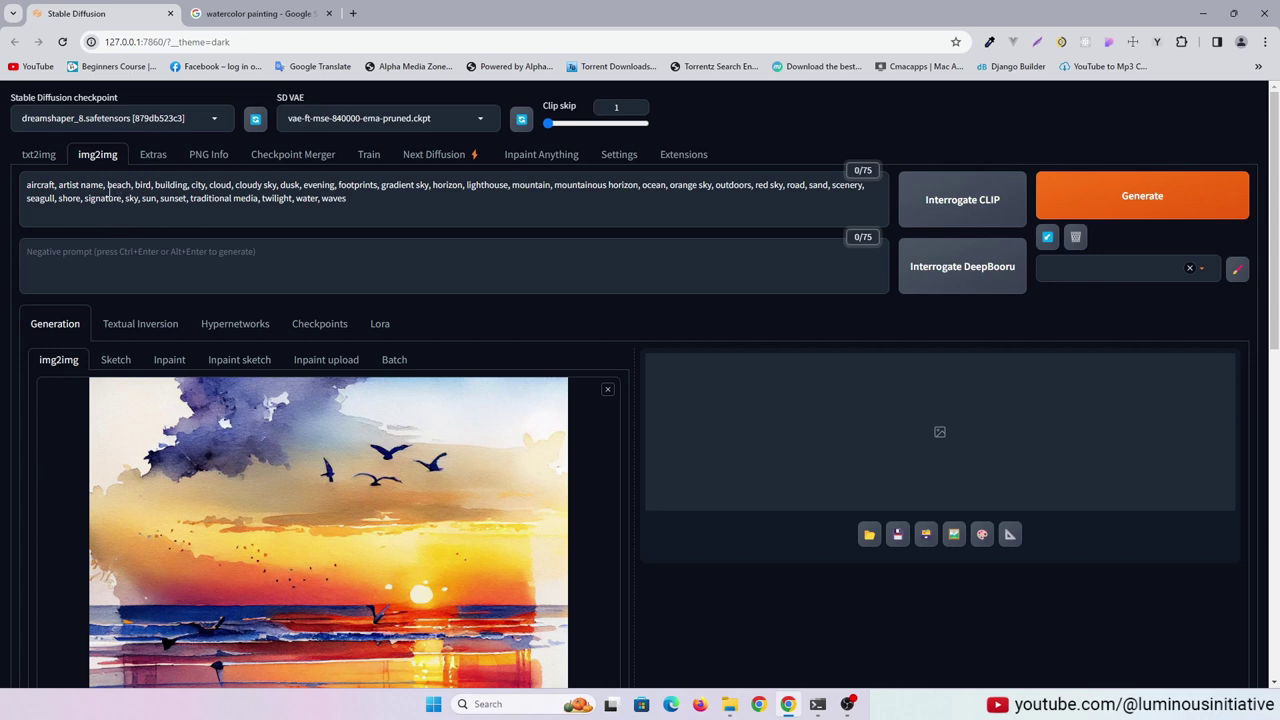
Delete the building, city, lighthouse and mountain tags, then select the remaining prompt.
mouse_move(108, 186)
mouse_down()
mouse_move(26, 186)
mouse_move(108, 186)
mouse_up()
key(BackSpace)
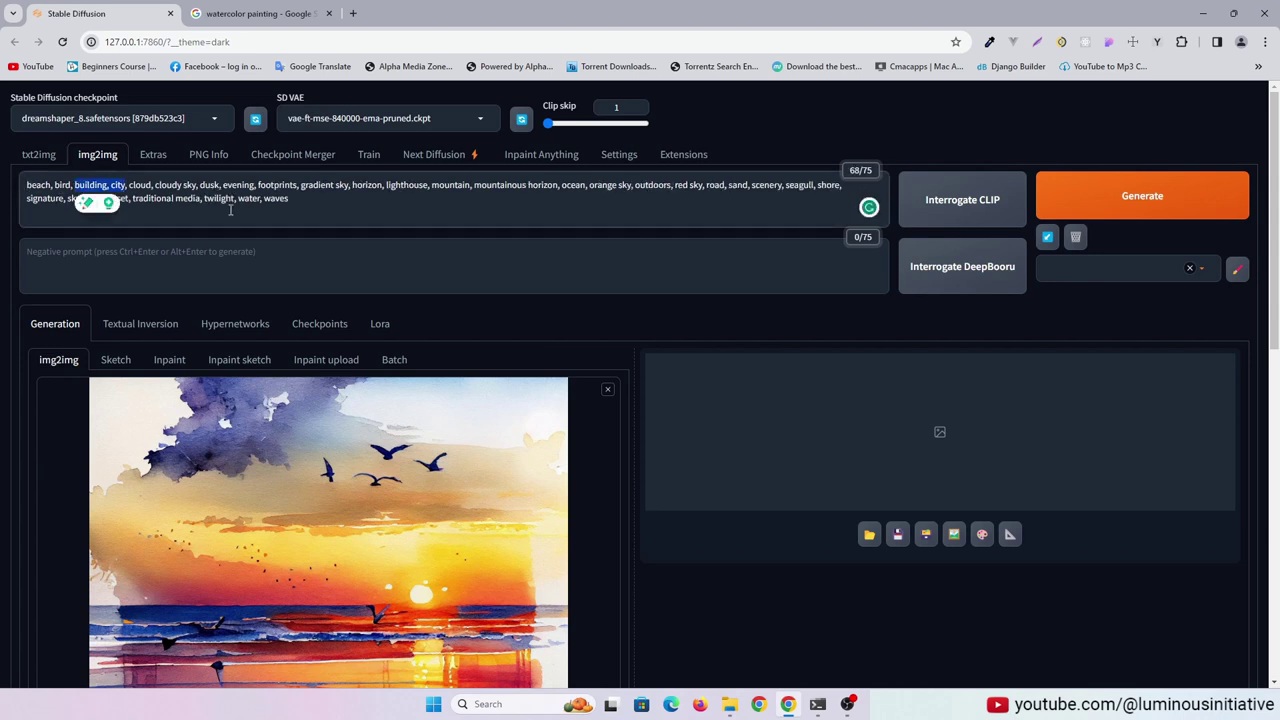
key(BackSpace)
key(BackSpace)
drag(203, 186, 464, 186)
key(BackSpace)
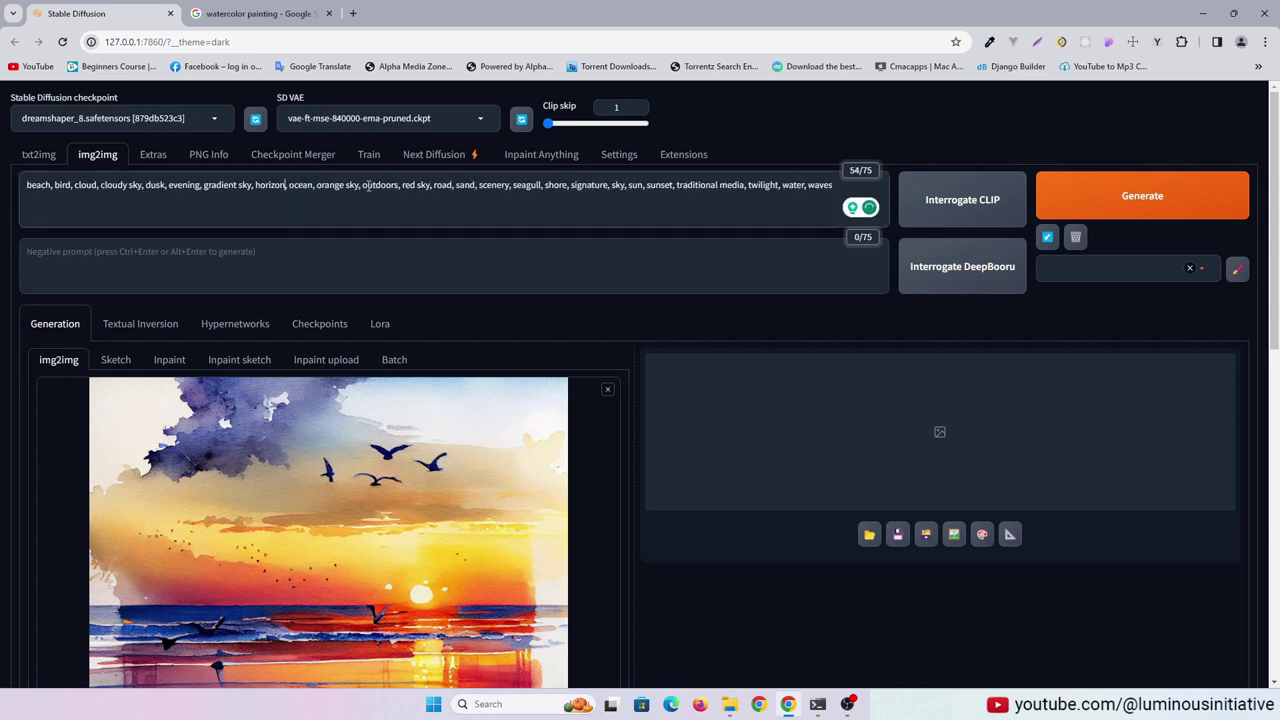
key(BackSpace)
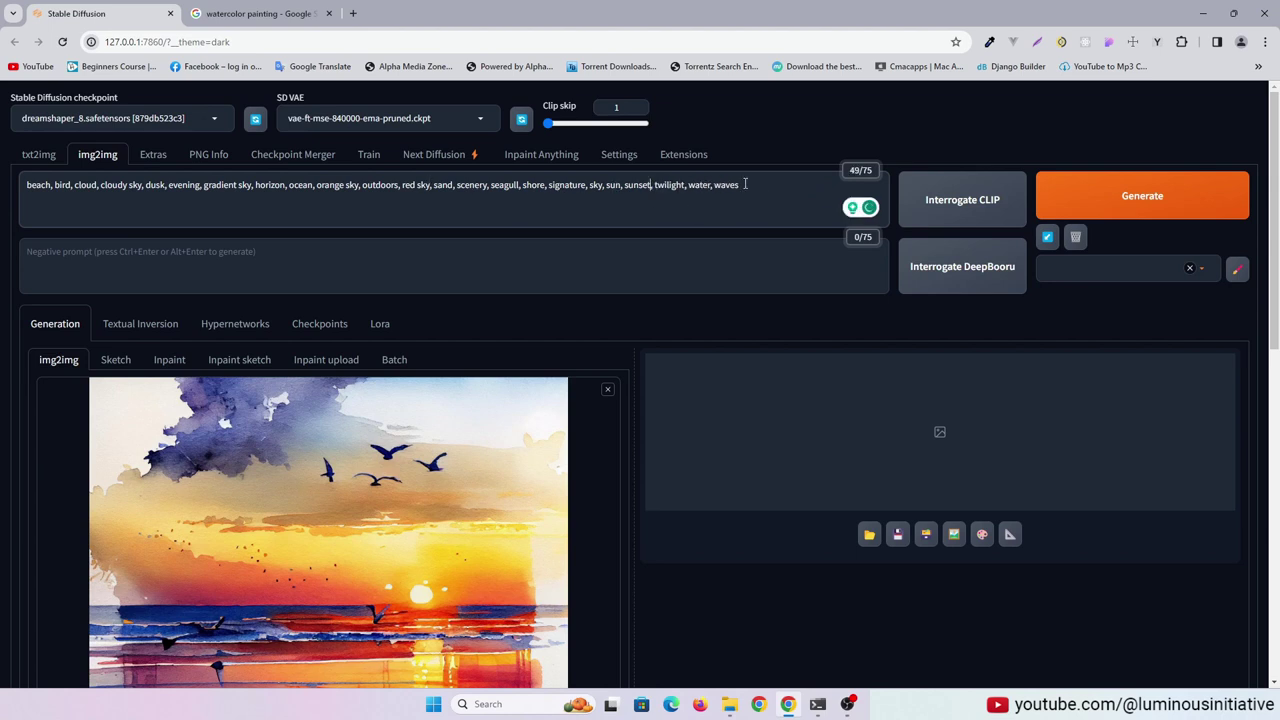
key(ctrl+a)
key(ctrl+c)
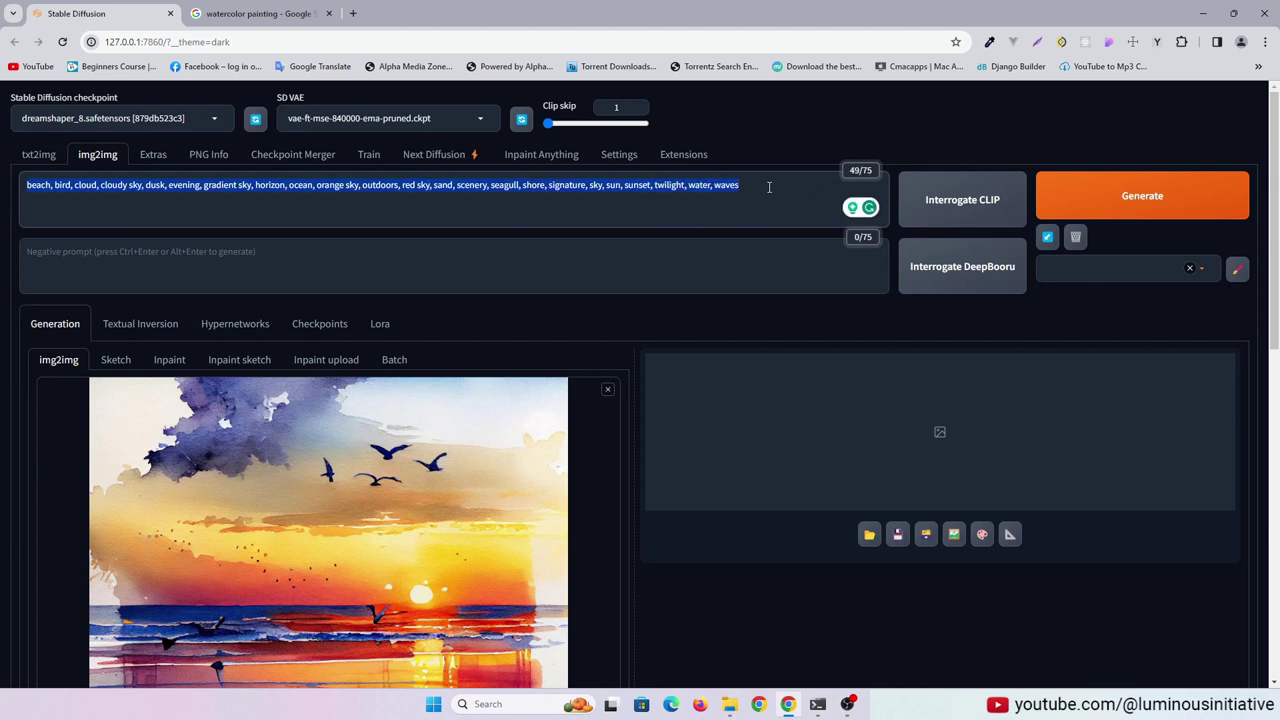
Paste the trimmed tags into the txt2img prompt and generate.
click(38, 155)
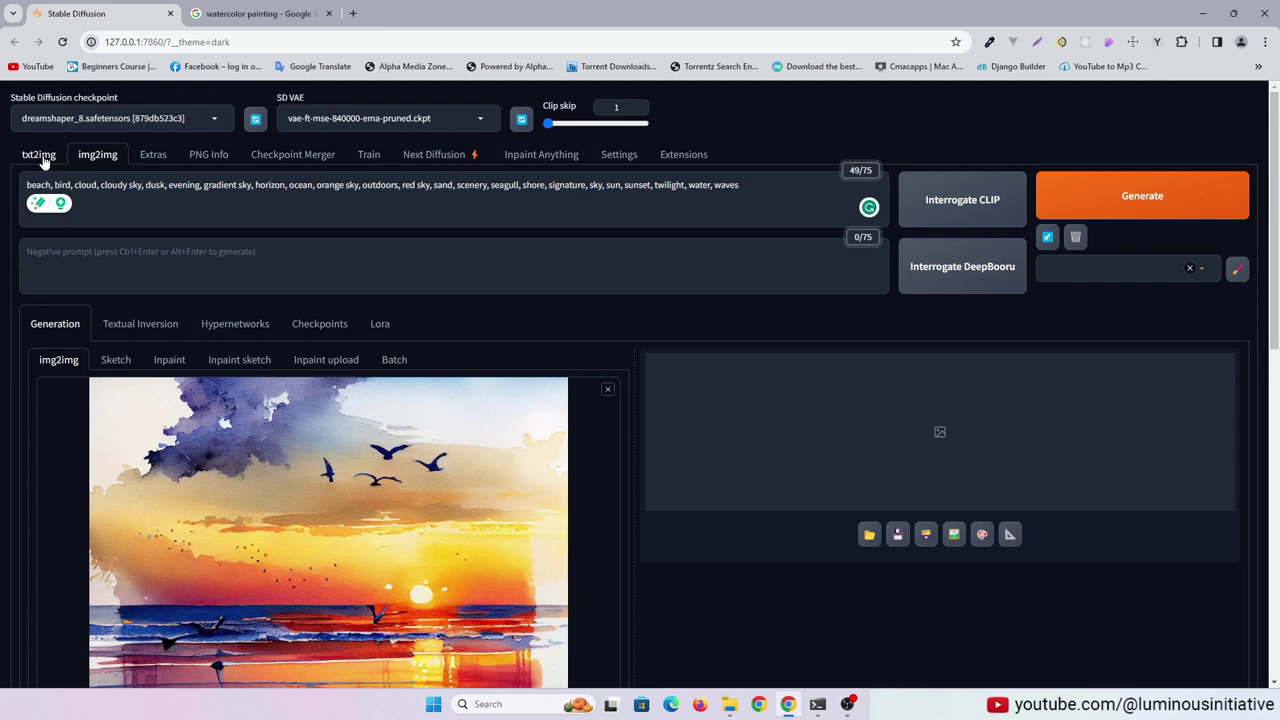
click(122, 200)
key(ctrl+v)
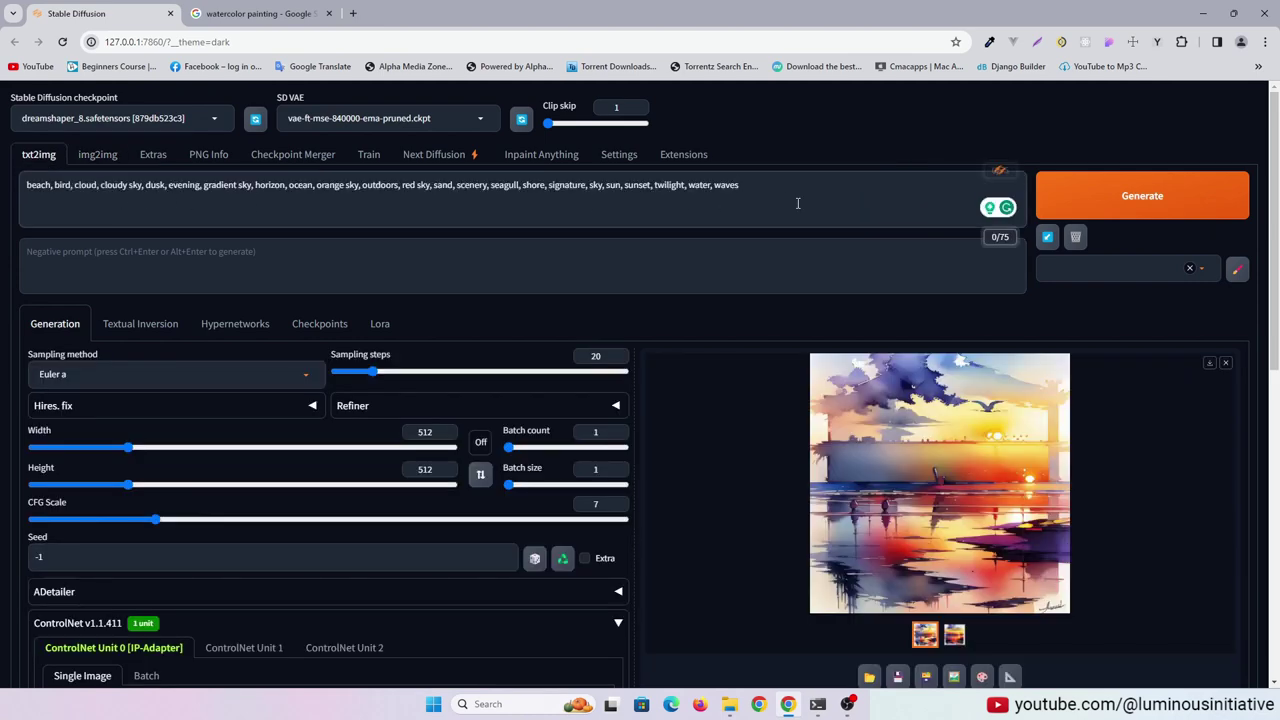
click(1142, 196)
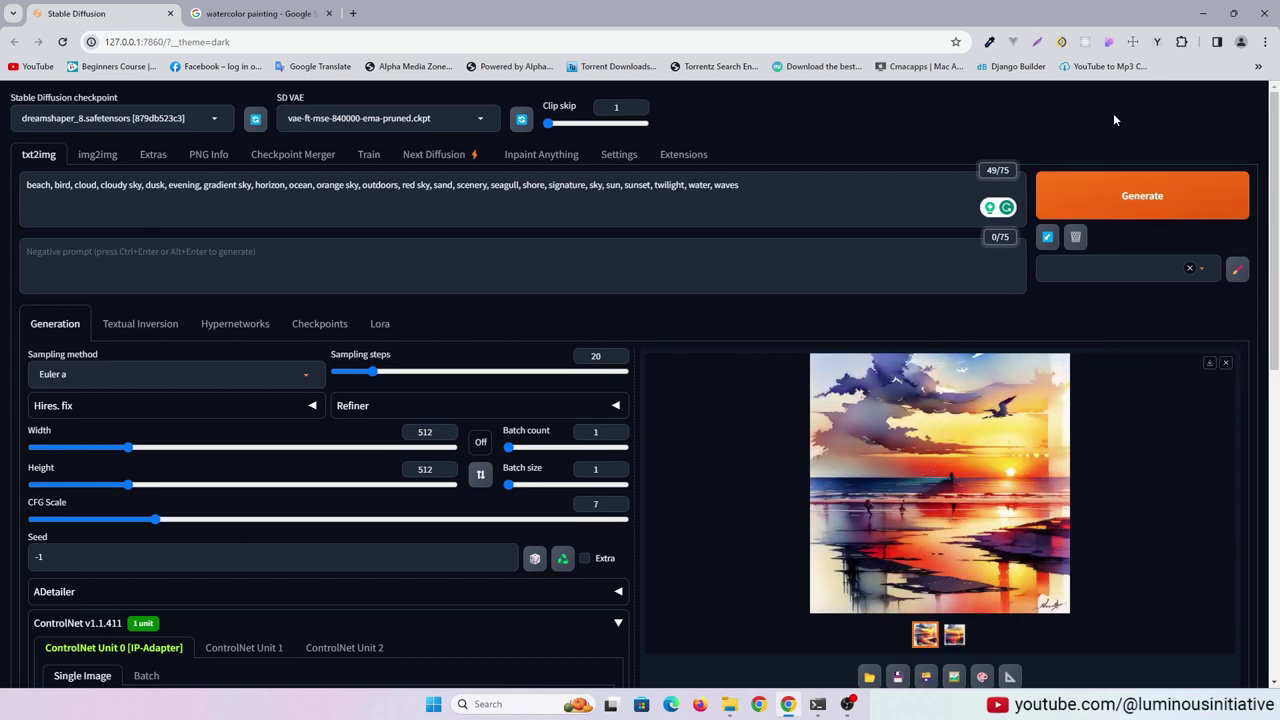
Compare the two generated beach-sunset images, then return to Google Images.
click(954, 635)
click(925, 637)
click(948, 637)
click(922, 637)
click(954, 636)
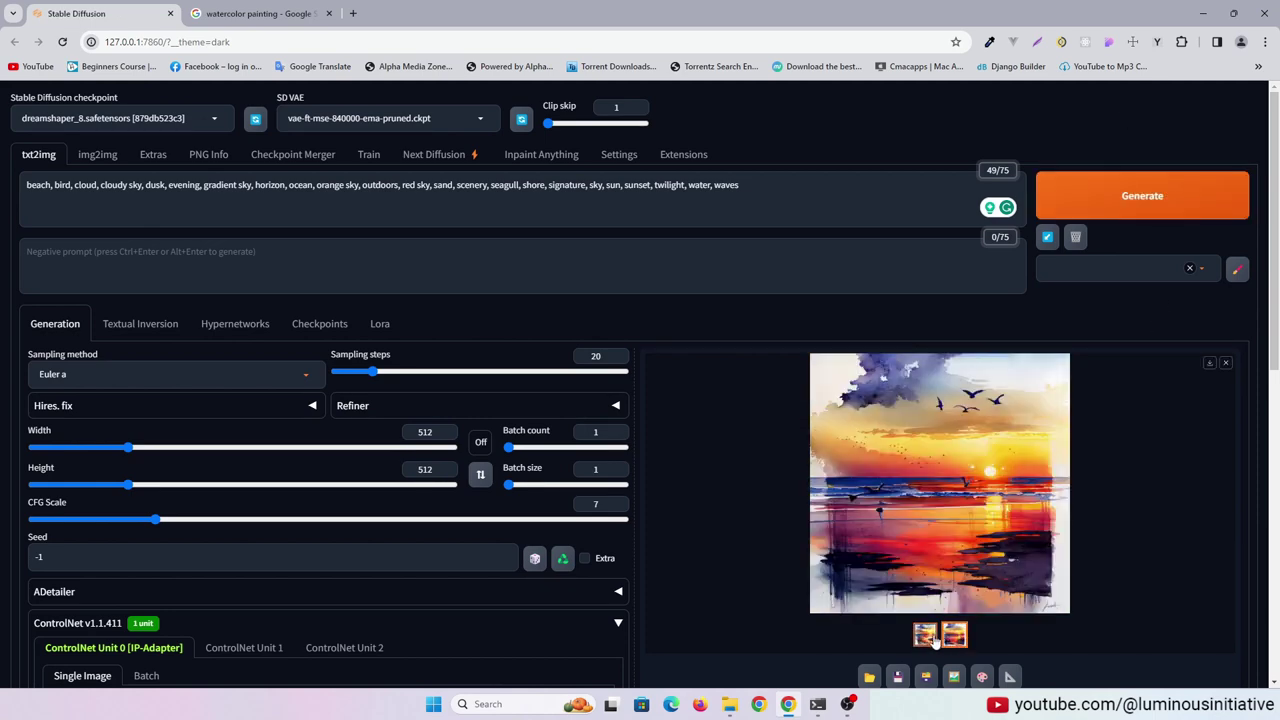
click(928, 637)
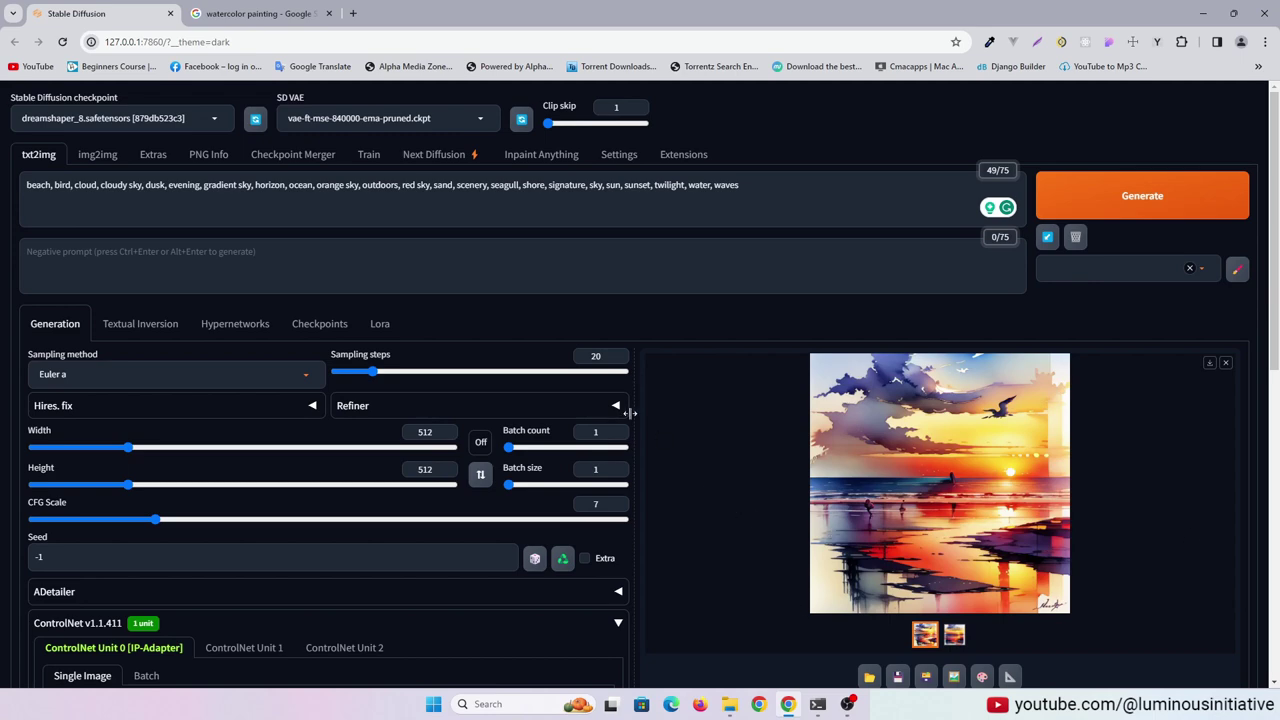
click(255, 13)
Replace the image search with 'midjourney'.
click(104, 99)
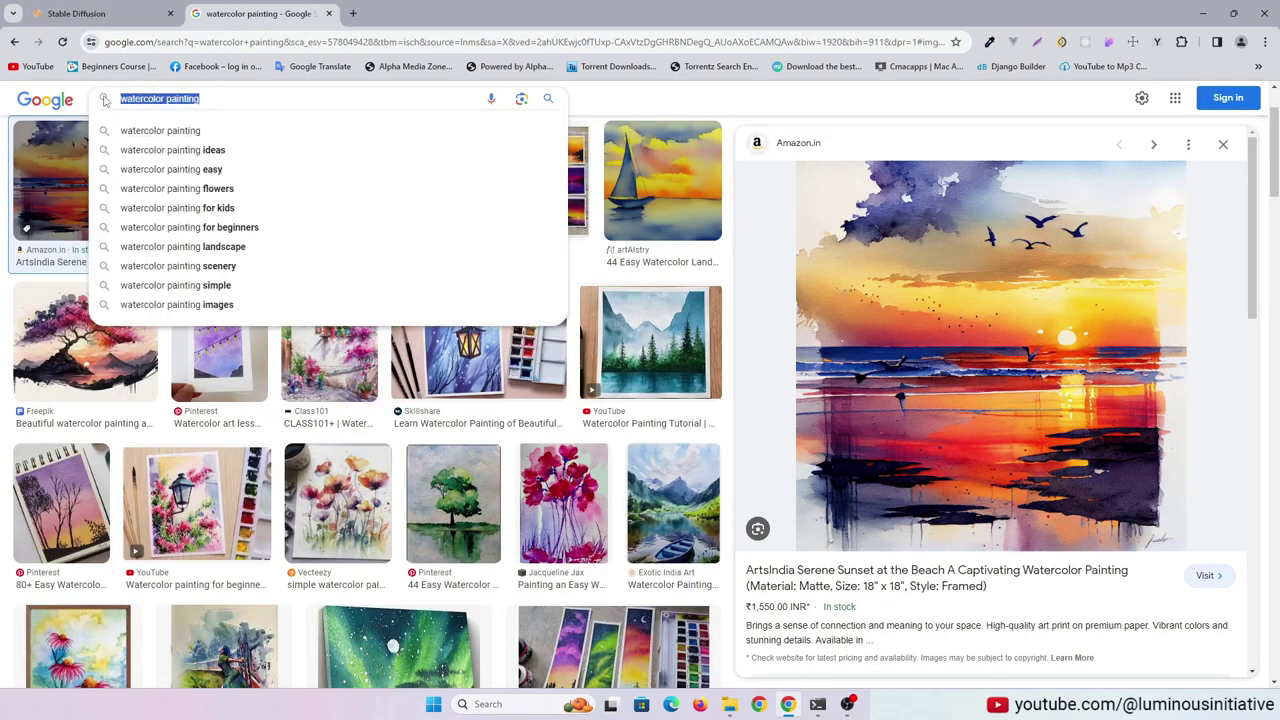
text(midjourney)
key(Return)
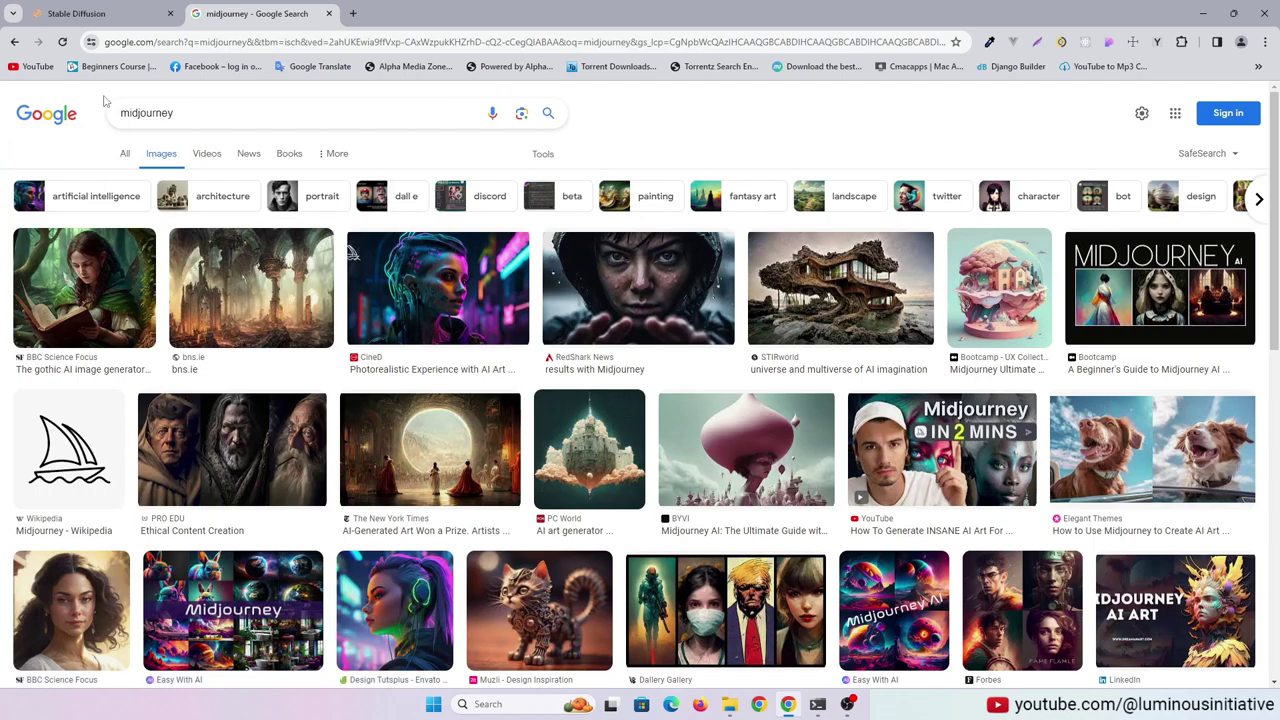
Preview the horned steampunk portrait and drag it into ControlNet as the reference image.
scroll(740, 337, down, 5)
scroll(746, 338, down, 2)
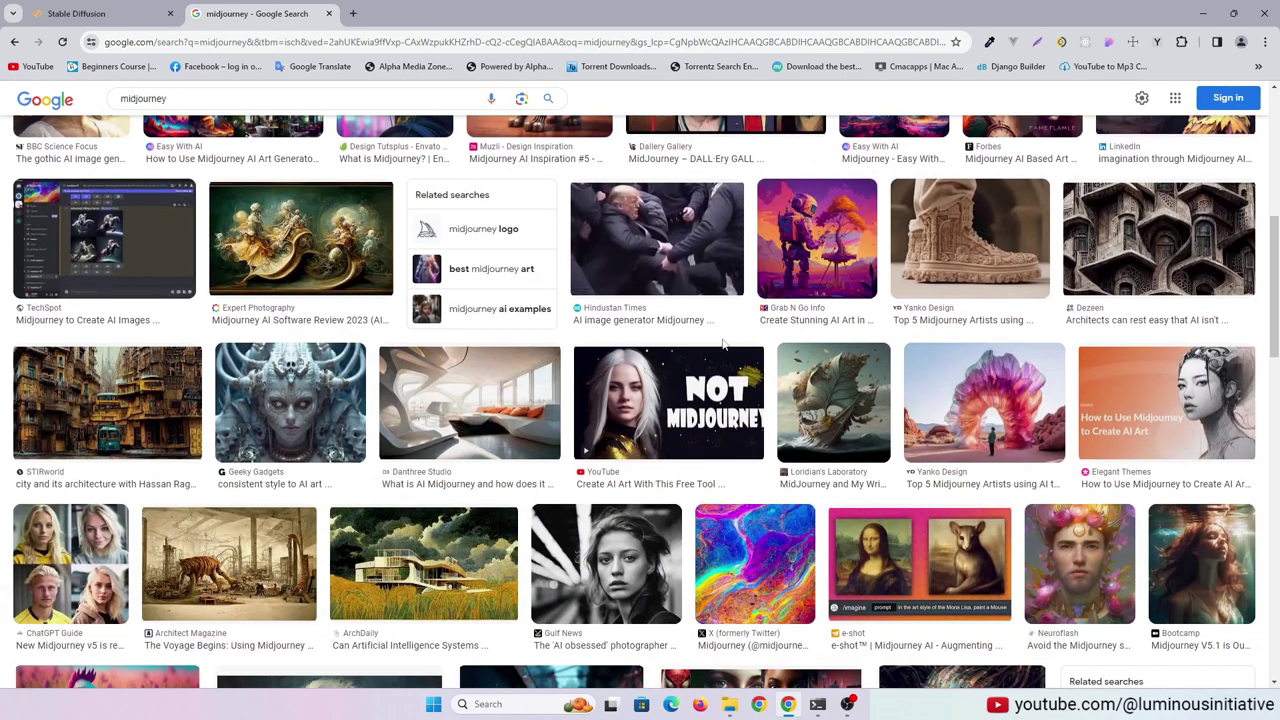
click(290, 314)
scroll(907, 445, down, 2)
click(907, 445)
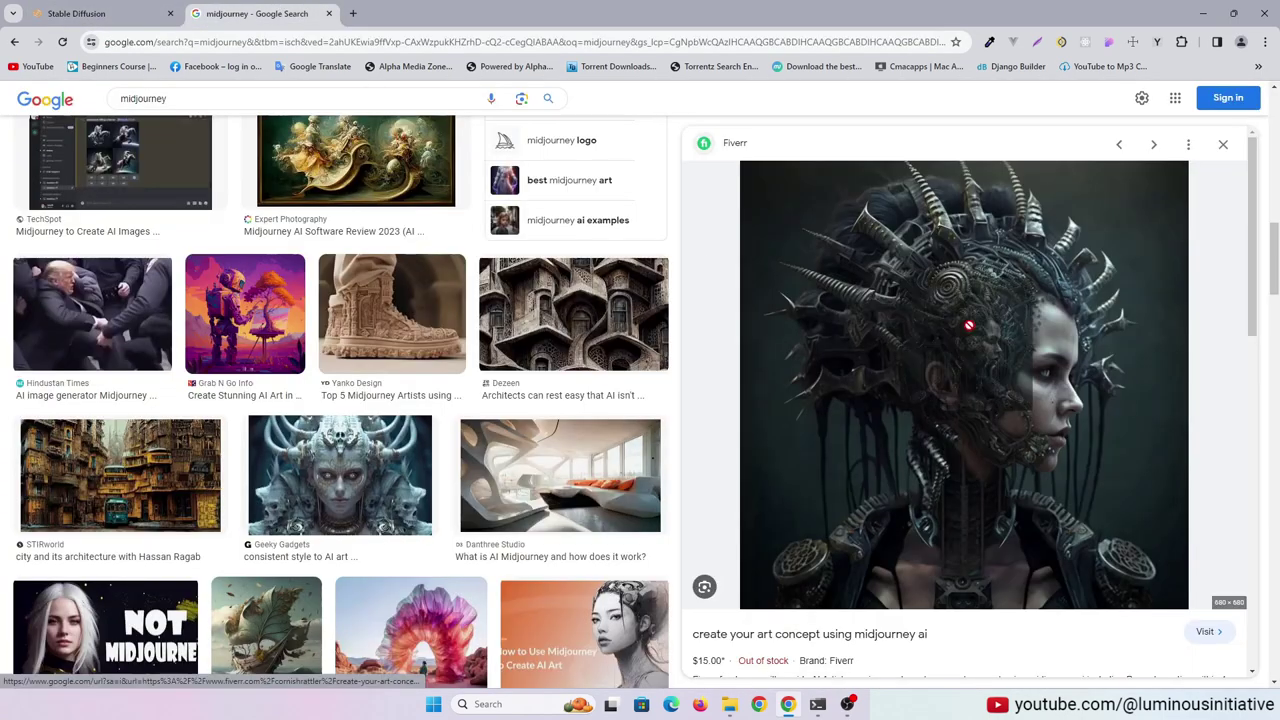
drag(968, 325, 190, 283)
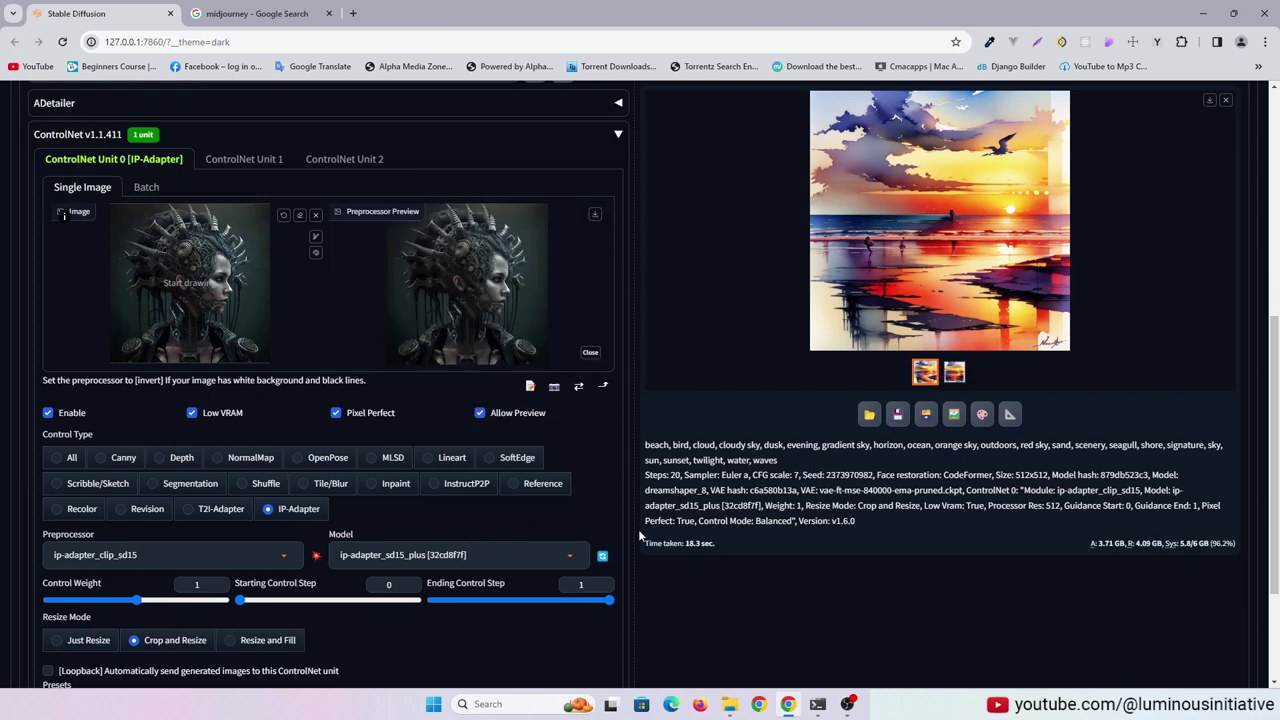
Clear the old prompts in both txt2img and img2img.
scroll(960, 473, up, 5)
click(806, 184)
key(ctrl+a)
key(BackSpace)
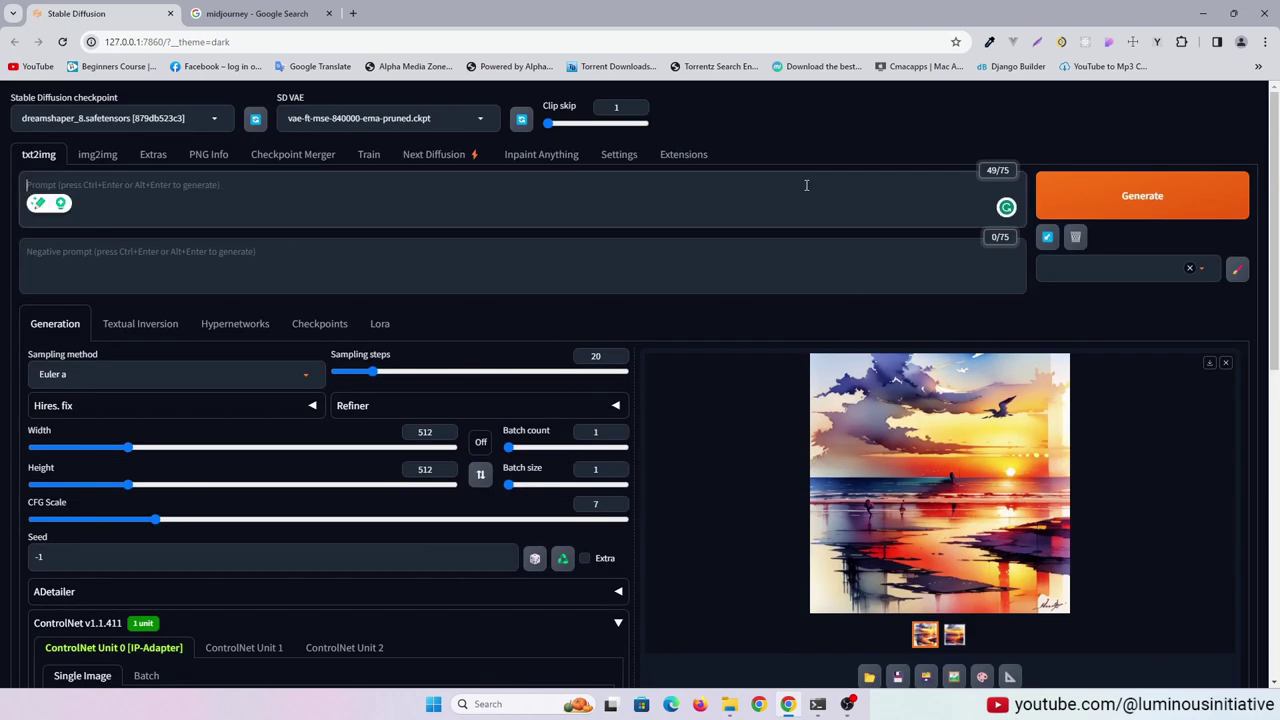
click(105, 160)
click(751, 206)
key(ctrl+a)
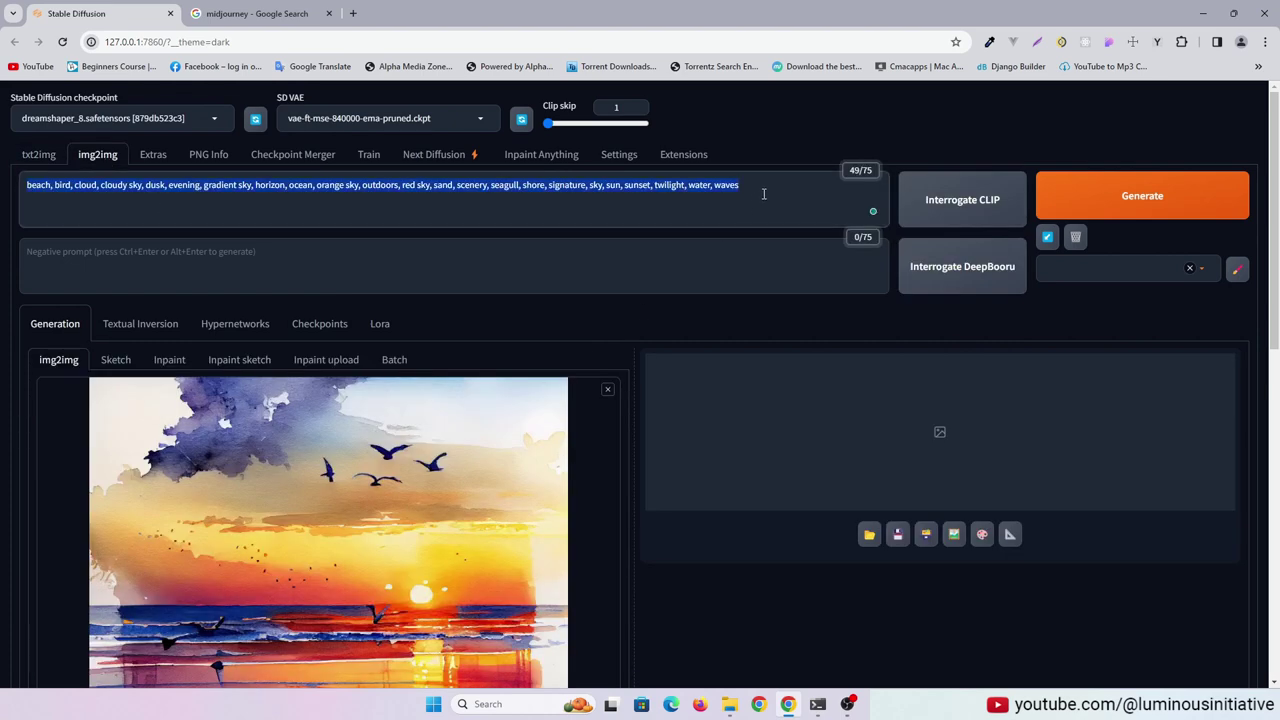
key(BackSpace)
Interrogate the portrait with DeepBooru and paste its tags (1girl, clock, dark, horns, jewelry, solo, steampunk) into txt2img.
click(265, 16)
drag(964, 384, 350, 606)
scroll(816, 459, up, 1)
click(908, 286)
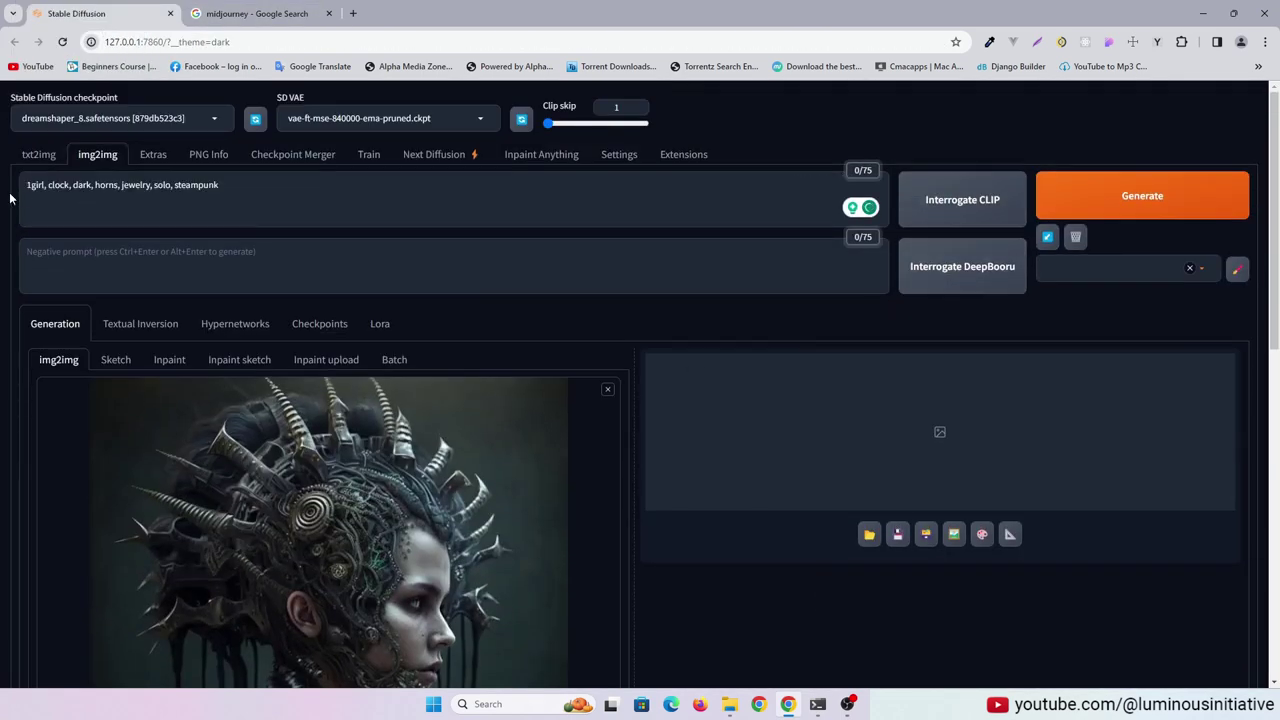
click(243, 186)
key(ctrl+a)
key(ctrl+c)
click(40, 155)
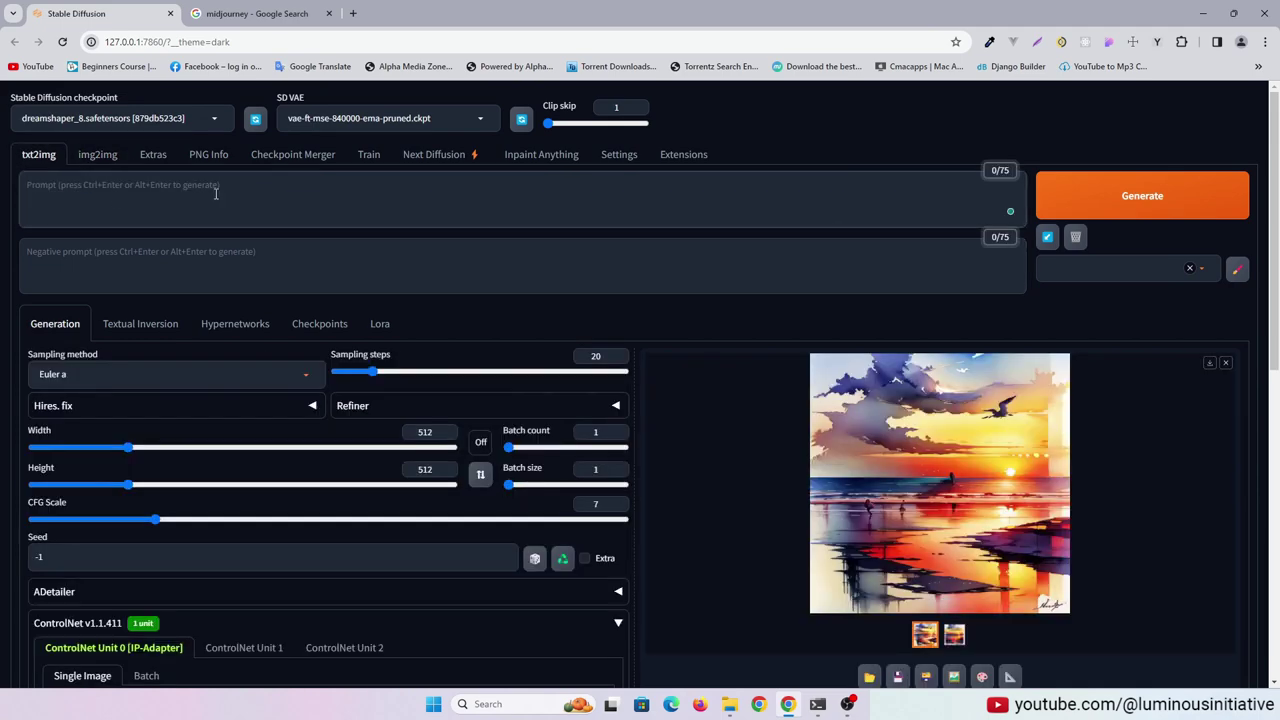
click(215, 194)
key(ctrl+v)
Generate from the steampunk tags and switch between the two output thumbnails.
scroll(489, 334, down, 5)
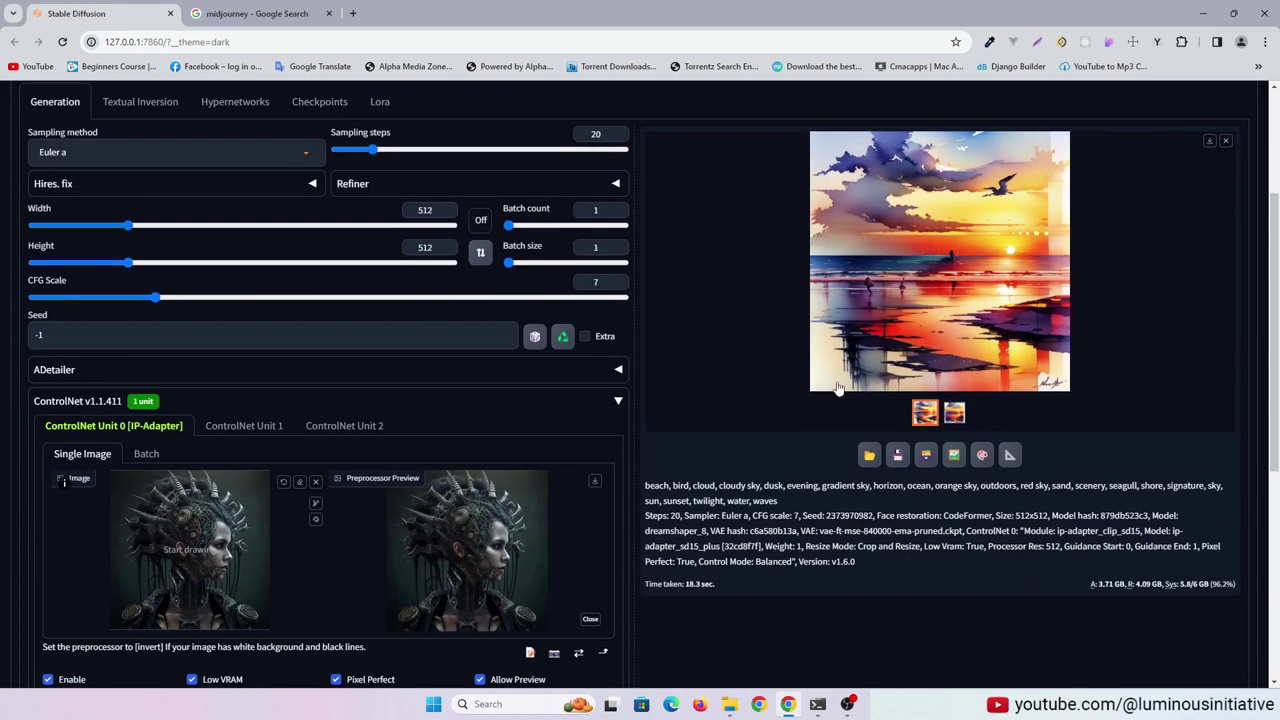
scroll(1052, 455, up, 5)
click(1117, 191)
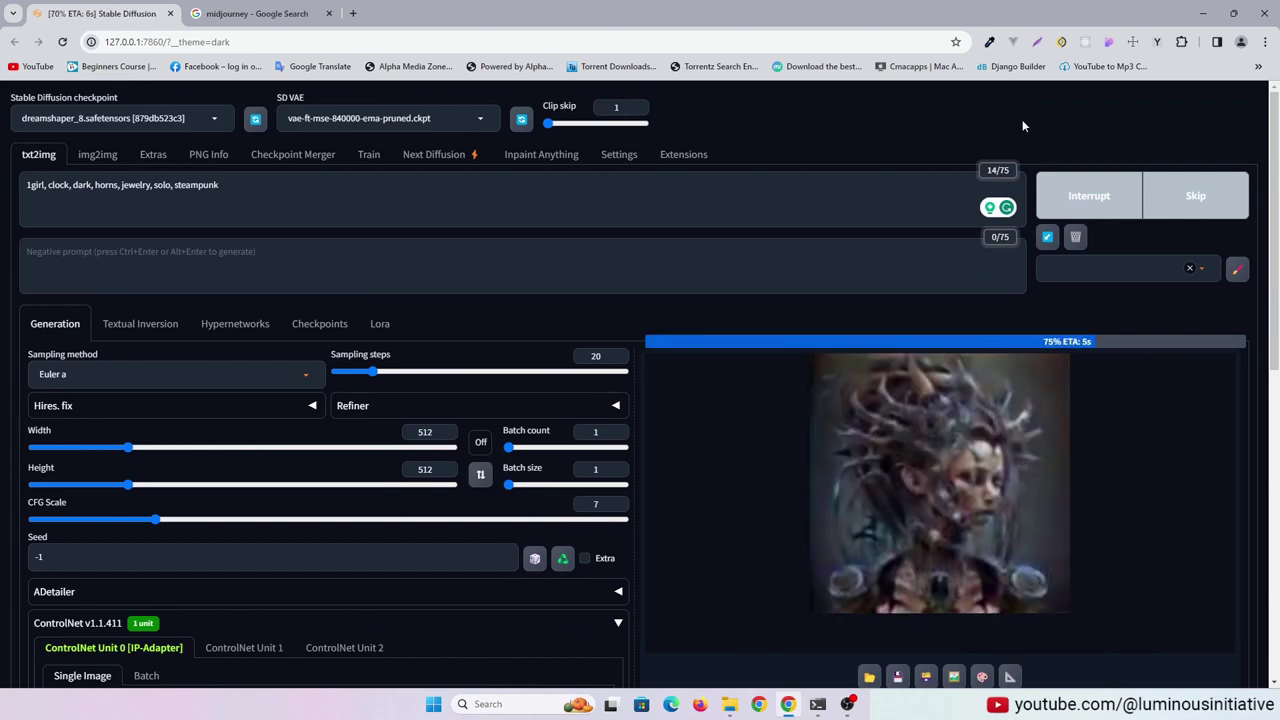
click(954, 634)
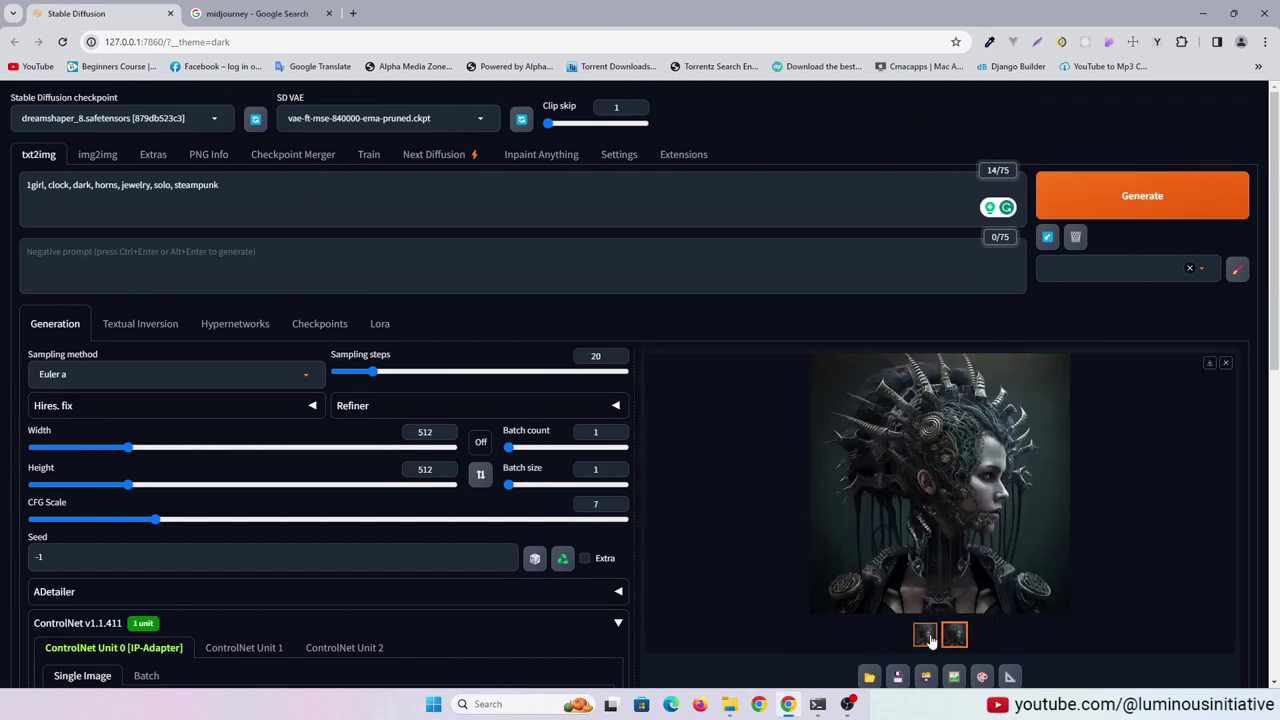
click(925, 634)
key(Right)
click(924, 636)
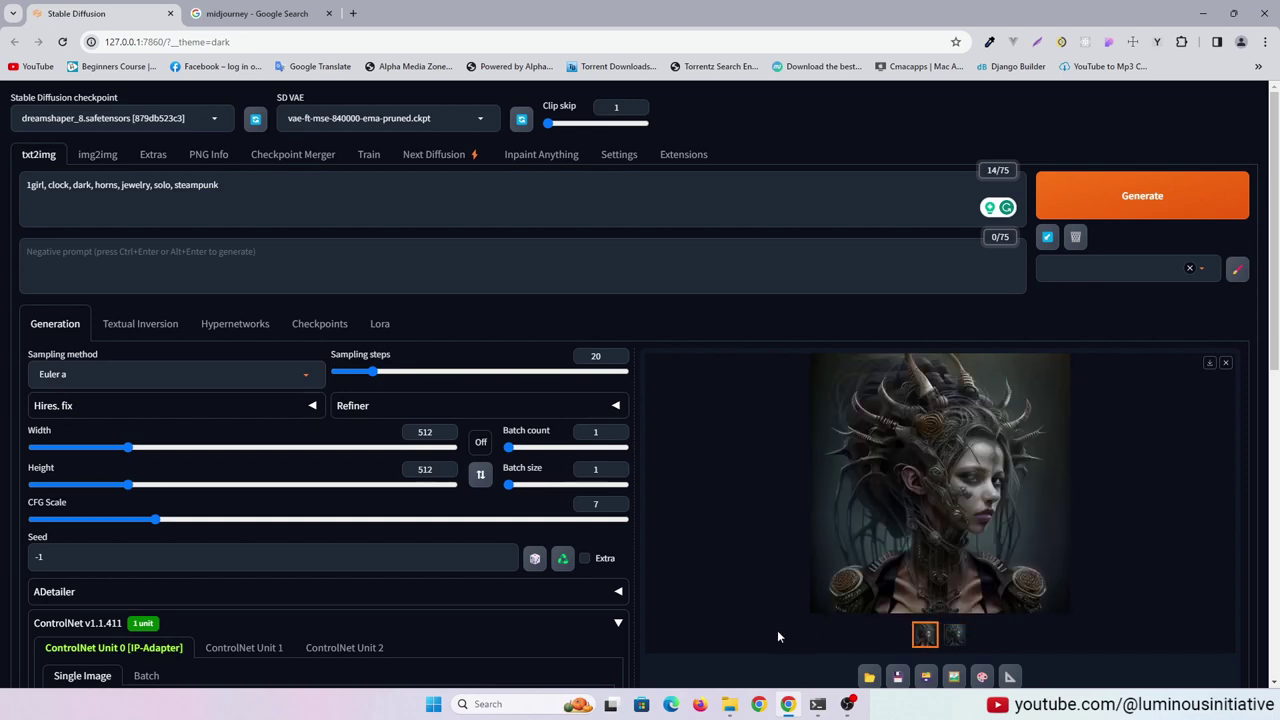
click(948, 634)
Apply the saved Negative Prompt style and regenerate the horned steampunk portrait.
click(925, 634)
click(1115, 268)
click(1085, 303)
click(1237, 270)
click(625, 318)
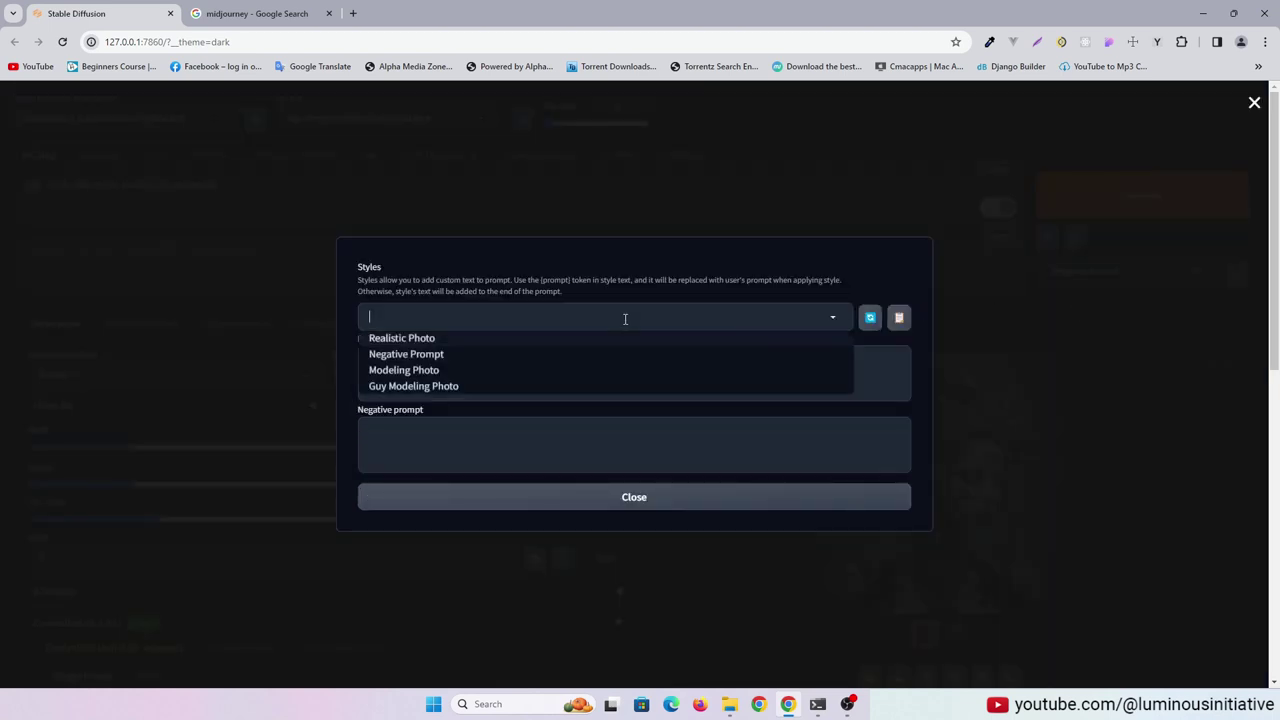
click(420, 354)
click(1020, 440)
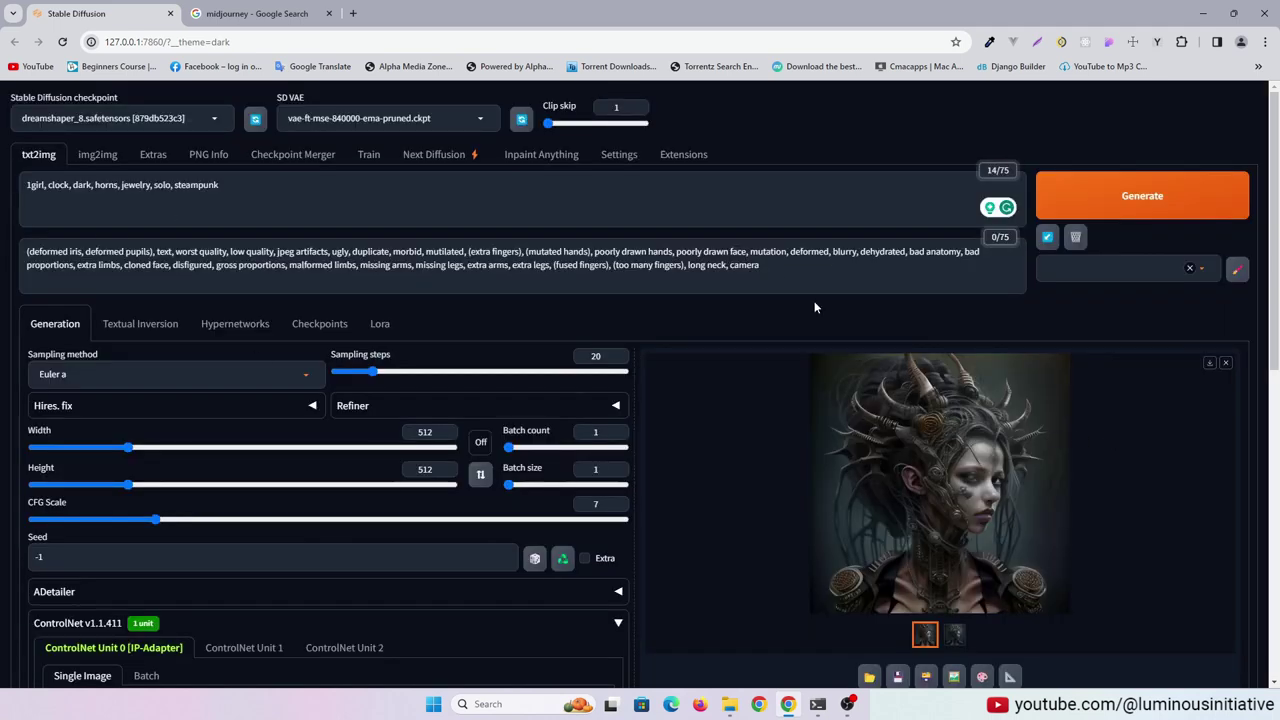
click(1100, 200)
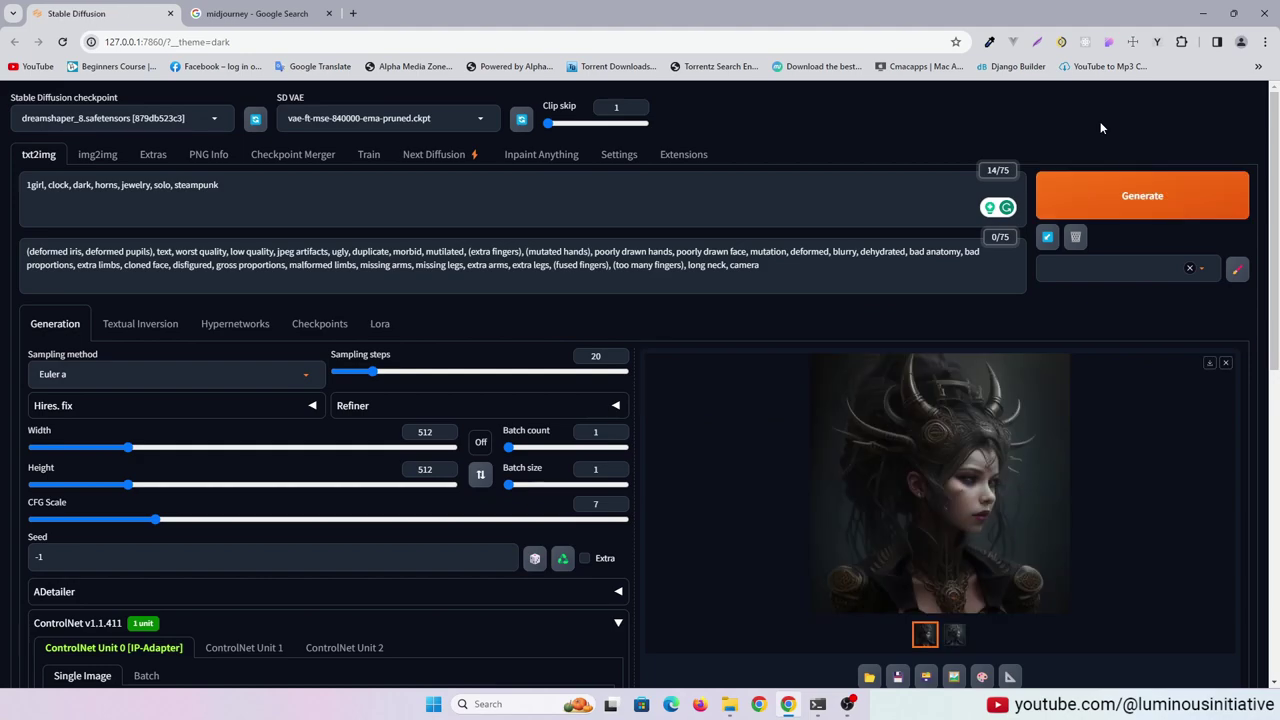
Make the cyberpunk portrait from Google Images the ControlNet reference image.
click(255, 13)
scroll(890, 452, down, 8)
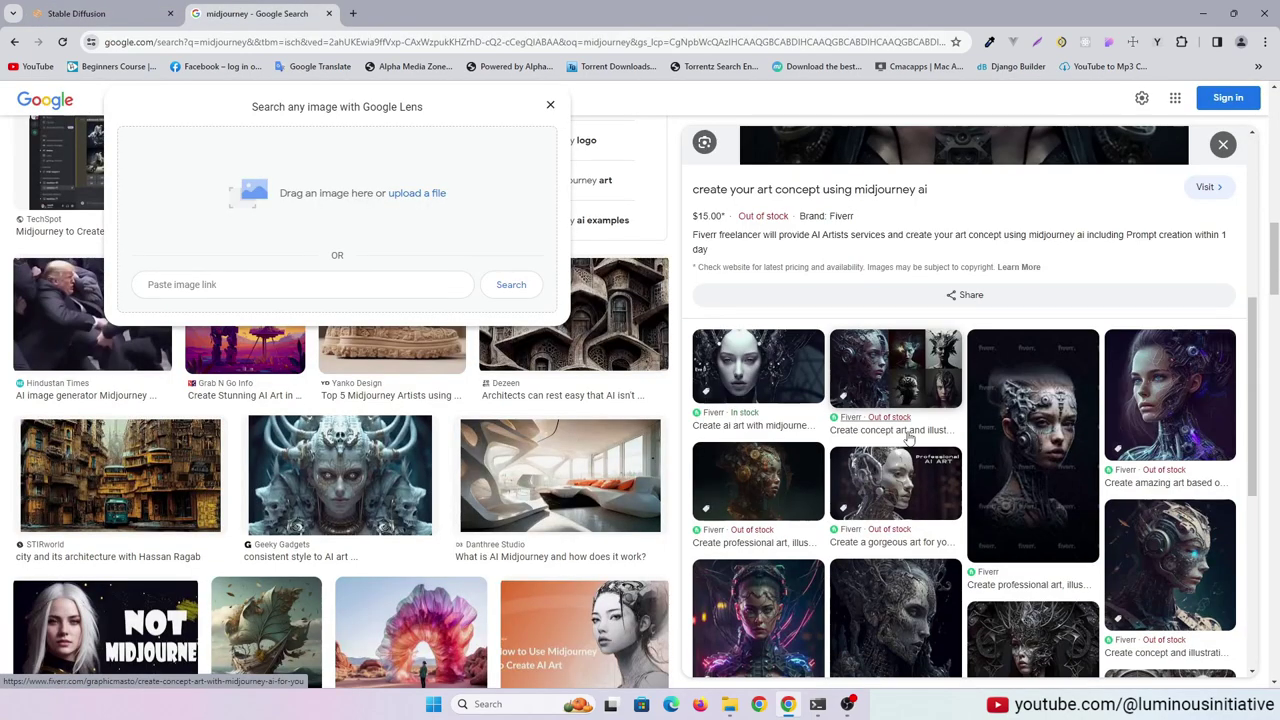
click(758, 448)
click(76, 13)
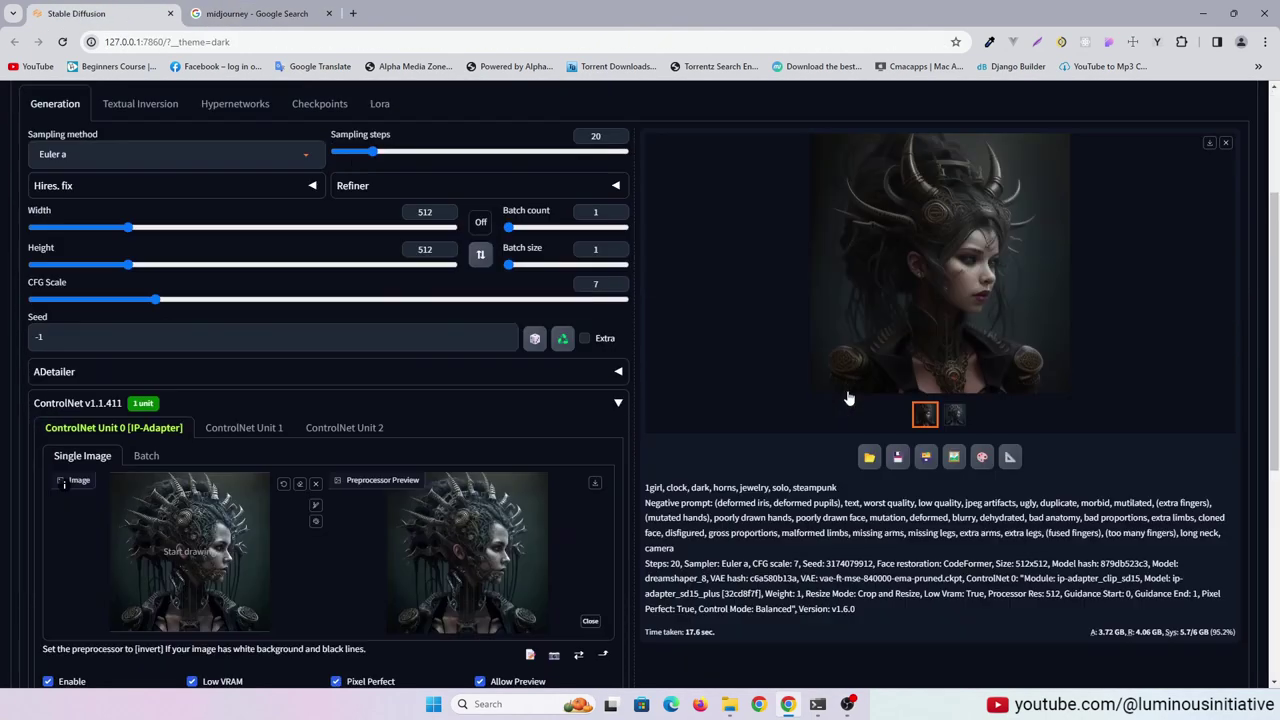
click(255, 13)
drag(57, 6, 190, 330)
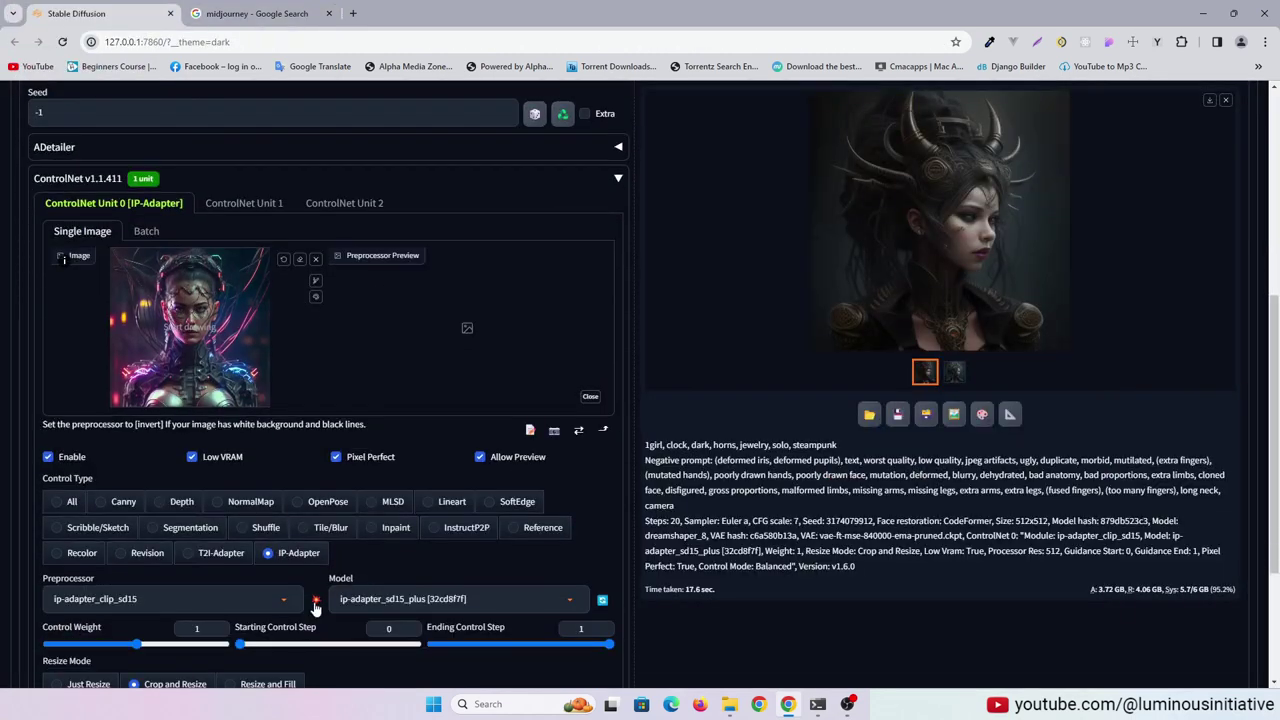
Clear the old steampunk prompt on the img2img page.
scroll(330, 350, up, 10)
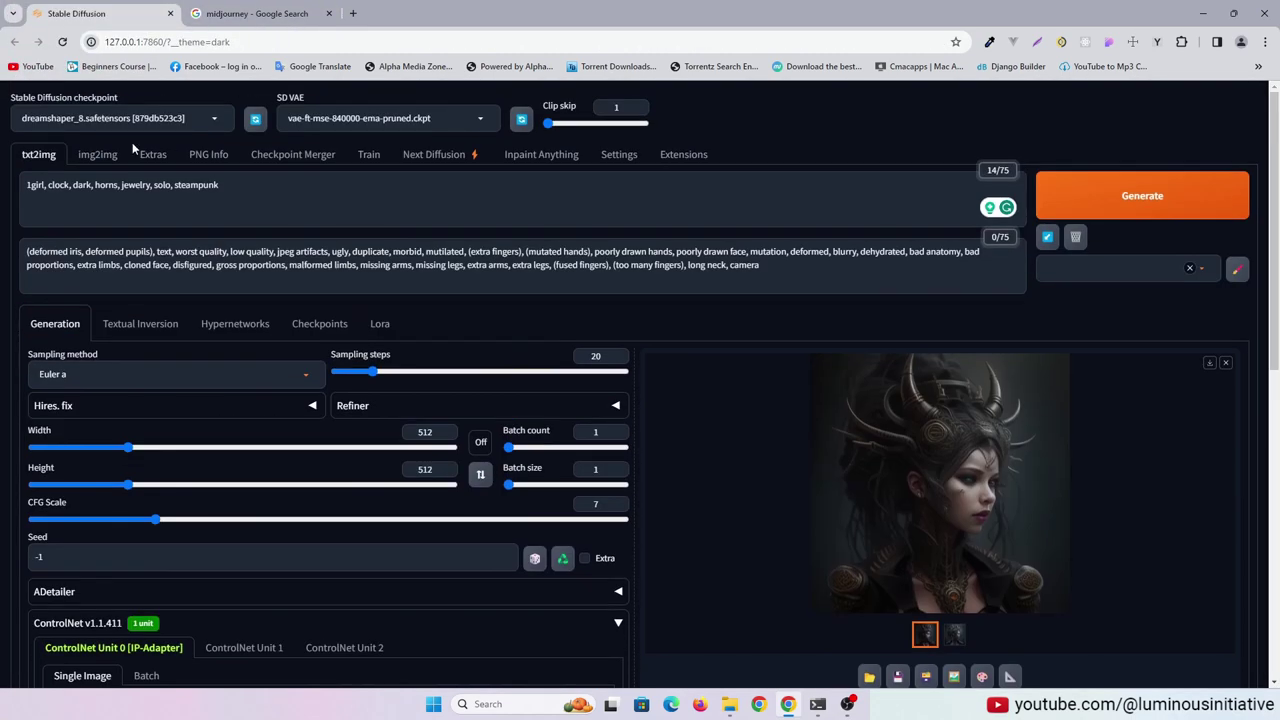
click(98, 154)
click(530, 197)
key(ctrl+a)
key(BackSpace)
Load the cyberpunk portrait into img2img and interrogate it with DeepBooru for tags.
scroll(530, 197, down, 1)
click(255, 13)
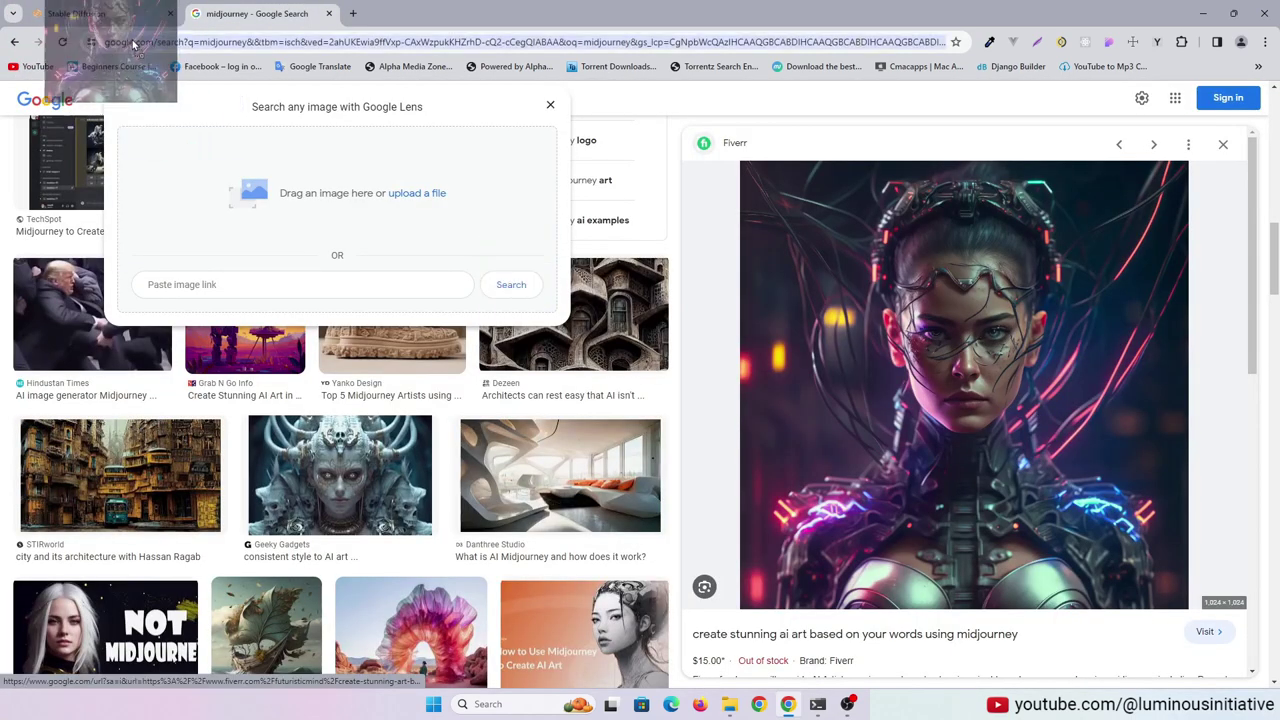
drag(970, 400, 330, 500)
scroll(935, 391, up, 1)
click(958, 262)
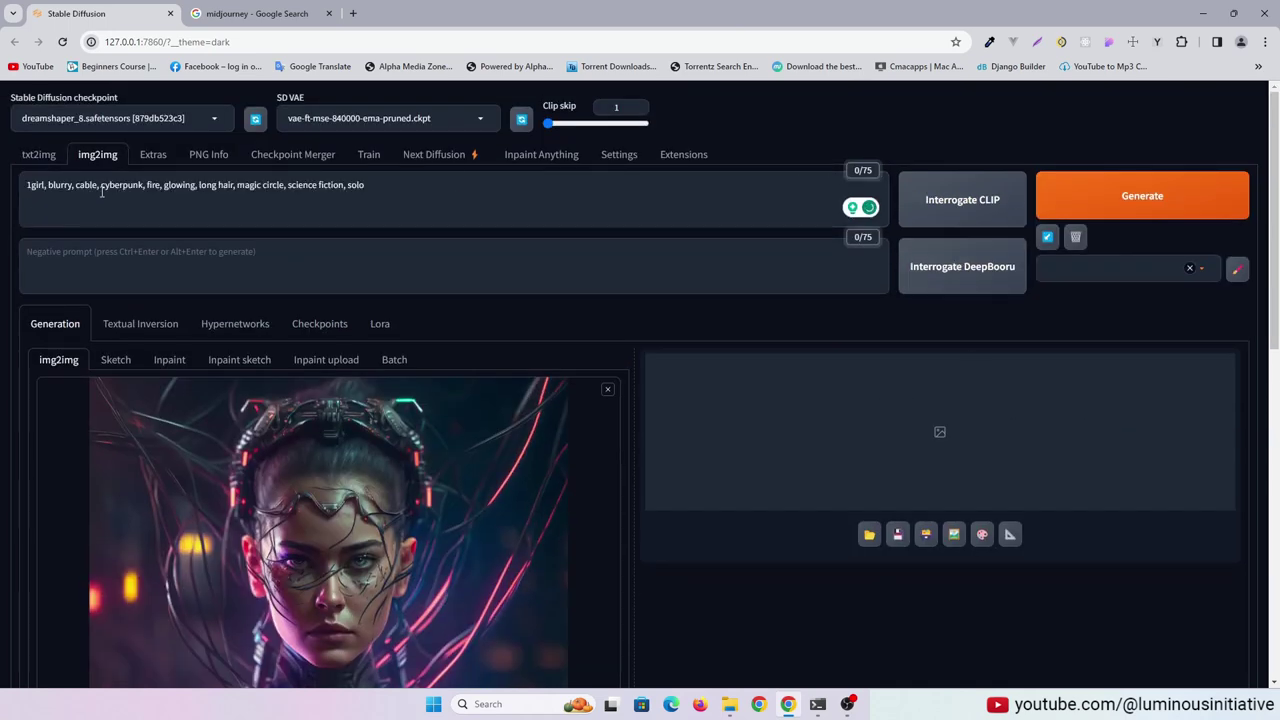
Replace the txt2img prompt with the cyberpunk DeepBooru tags and generate.
click(392, 187)
key(ctrl+a)
key(ctrl+c)
click(38, 154)
click(500, 200)
key(ctrl+a)
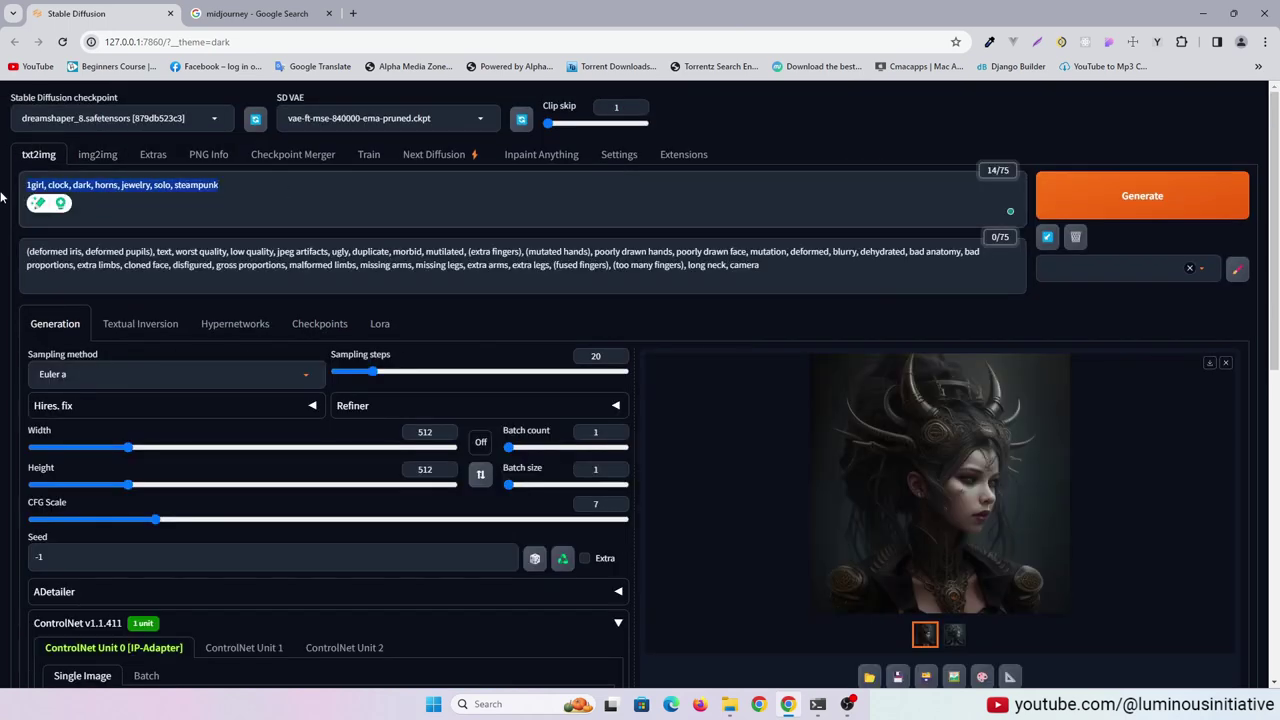
key(ctrl+v)
key(ctrl+Return)
Make the Mona Lisa from Google Images the ControlNet reference image.
scroll(1131, 366, down, 2)
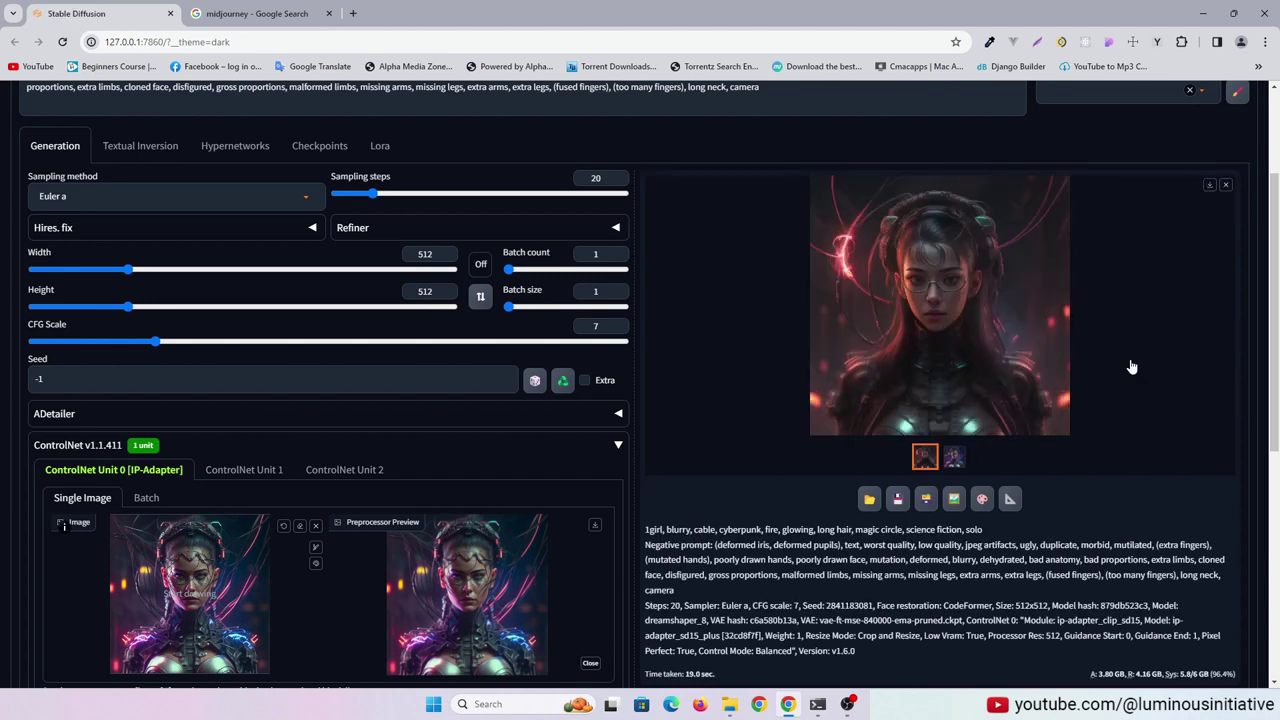
scroll(1133, 368, up, 1)
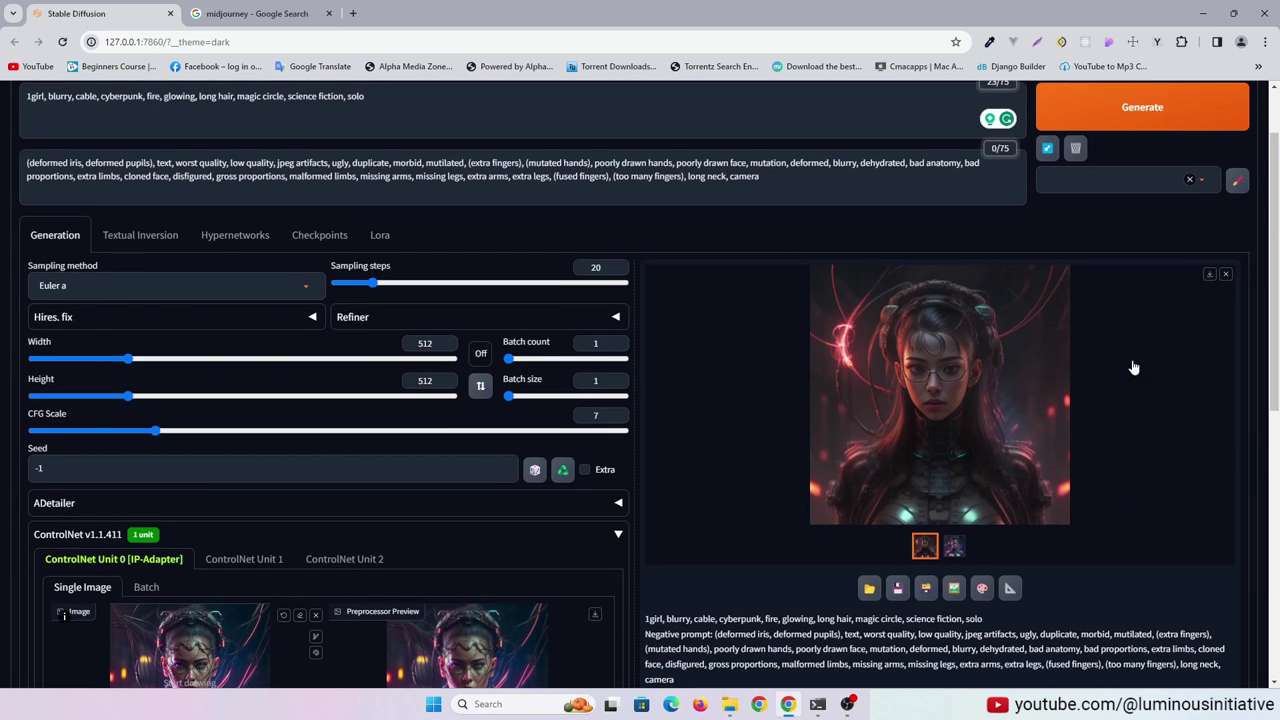
scroll(1133, 368, up, 1)
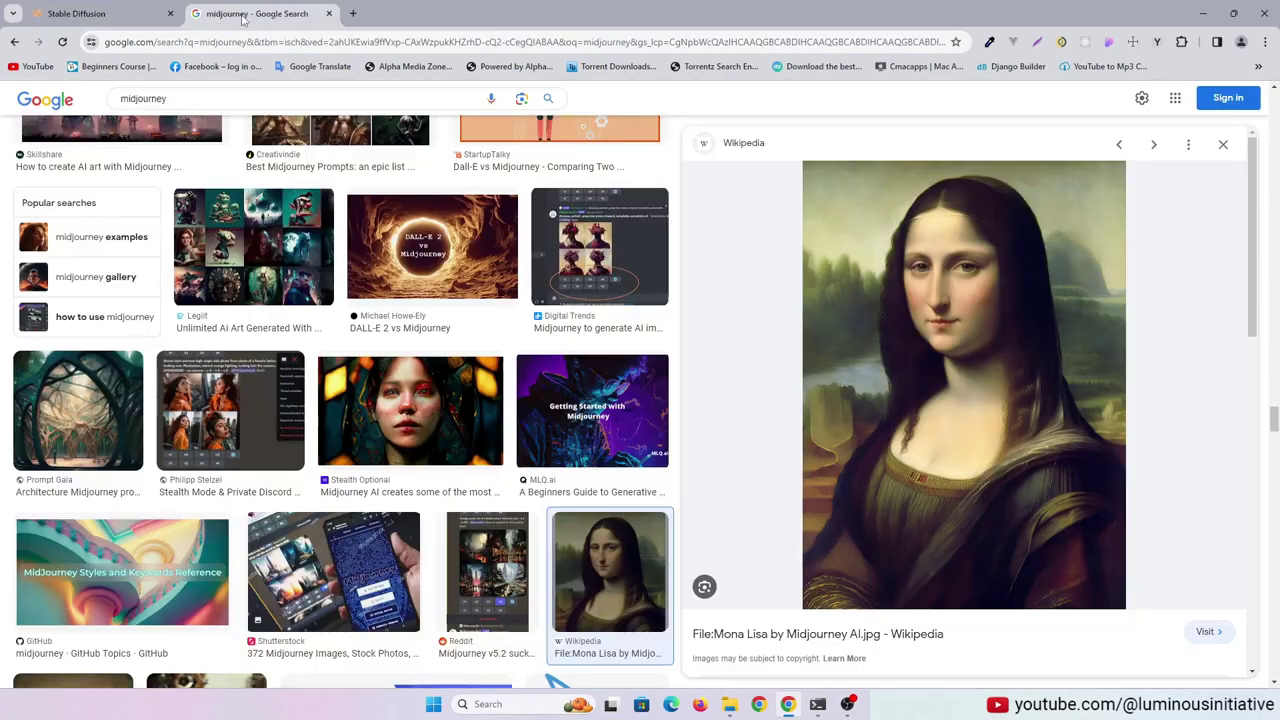
drag(860, 340, 816, 322)
drag(105, 17, 190, 370)
Load the Mona Lisa into img2img, clear the cyberpunk prompt, and interrogate DeepBooru.
scroll(899, 398, down, 1)
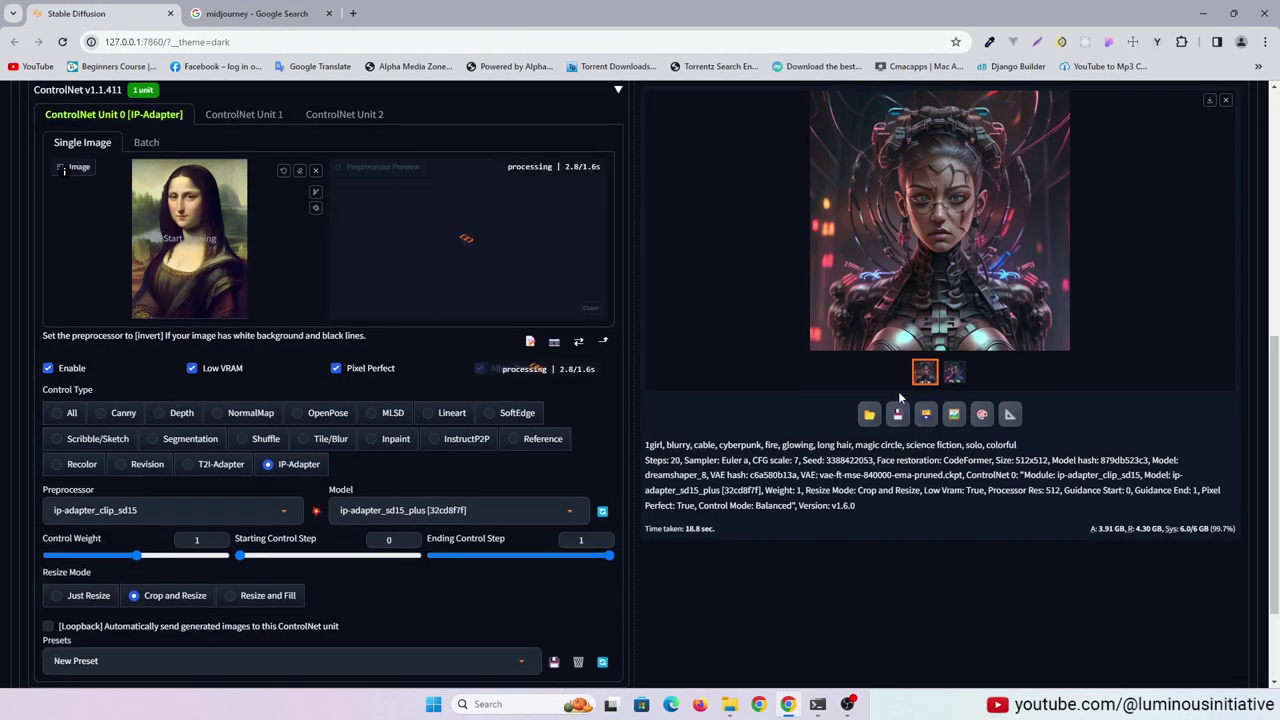
scroll(1017, 448, up, 5)
click(100, 150)
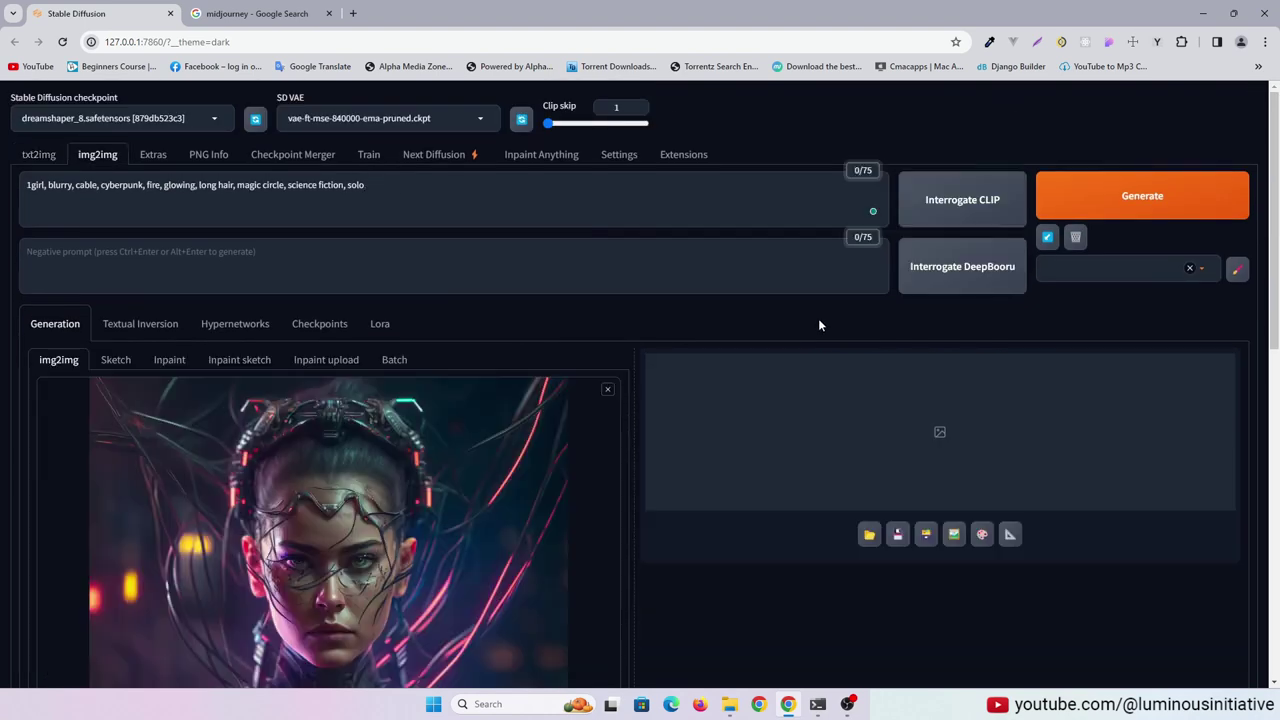
scroll(818, 318, down, 1)
click(257, 13)
drag(971, 371, 300, 450)
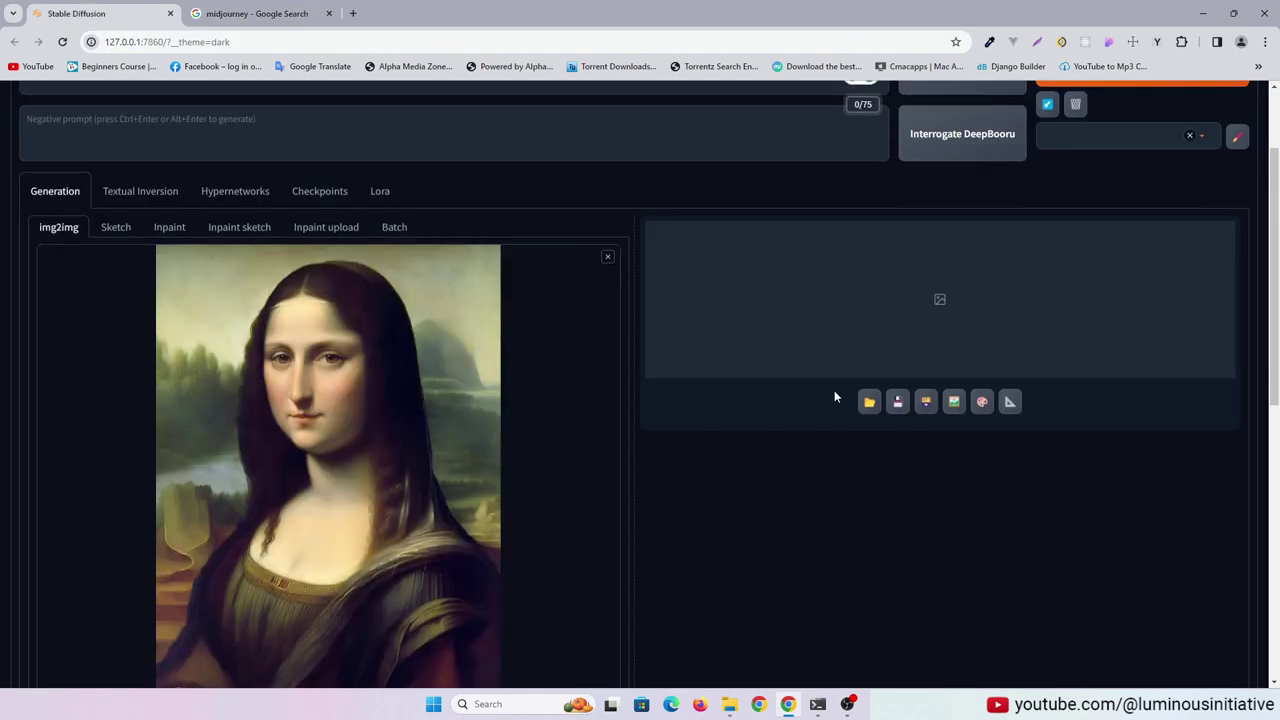
scroll(834, 390, up, 2)
drag(365, 185, 0, 195)
key(BackSpace)
click(964, 288)
Drop the artist name tag and paste the remaining Mona Lisa tags into the txt2img prompt.
scroll(743, 338, down, 2)
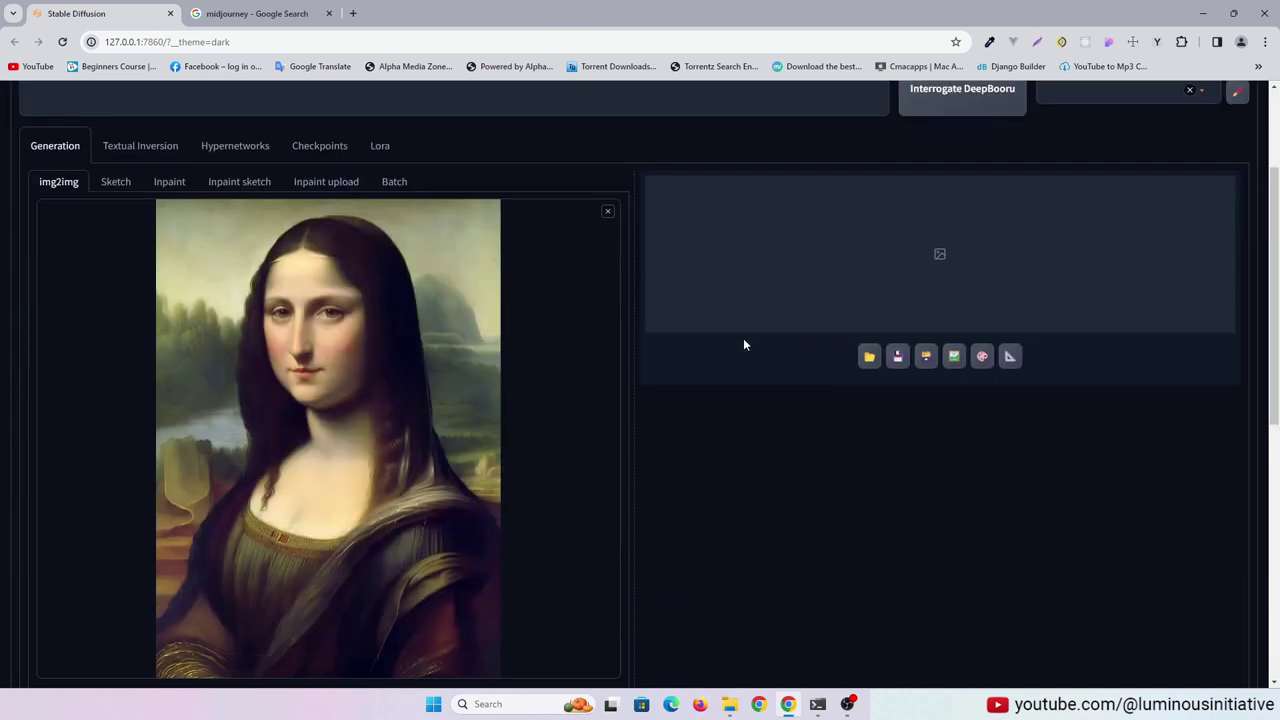
scroll(743, 338, up, 2)
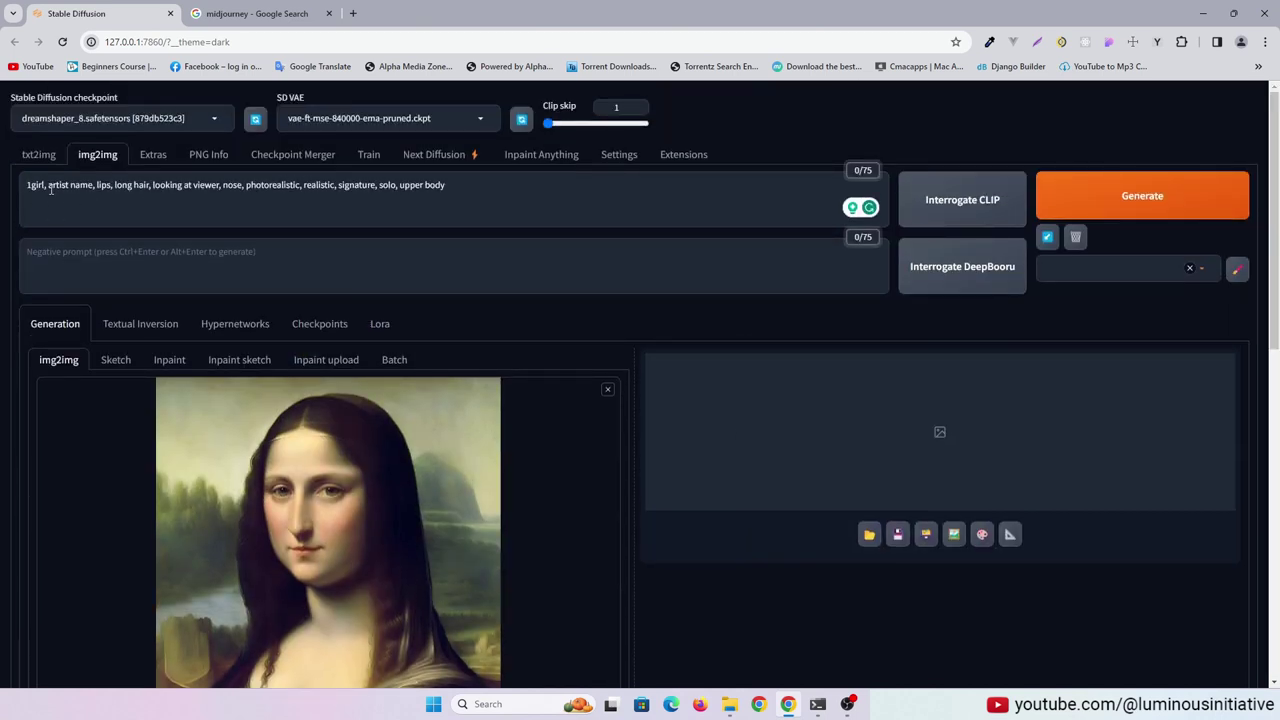
drag(50, 189, 94, 190)
key(BackSpace)
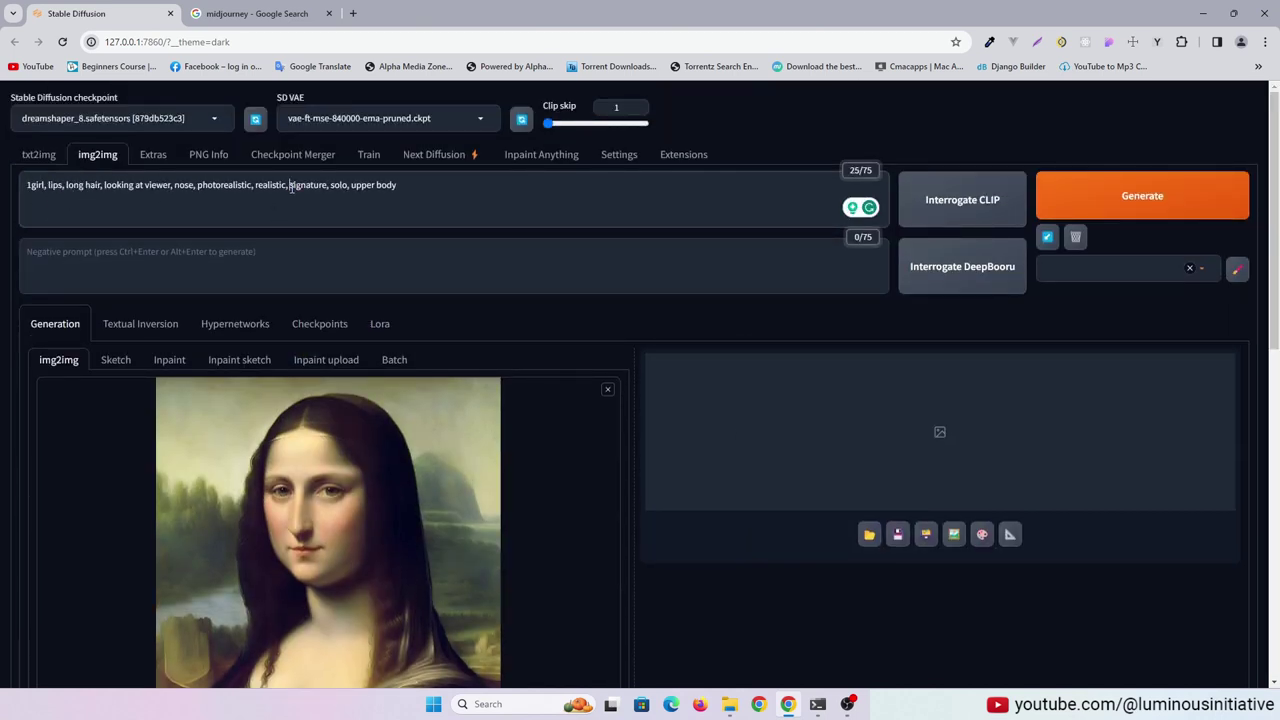
drag(377, 185, 2, 190)
key(ctrl+c)
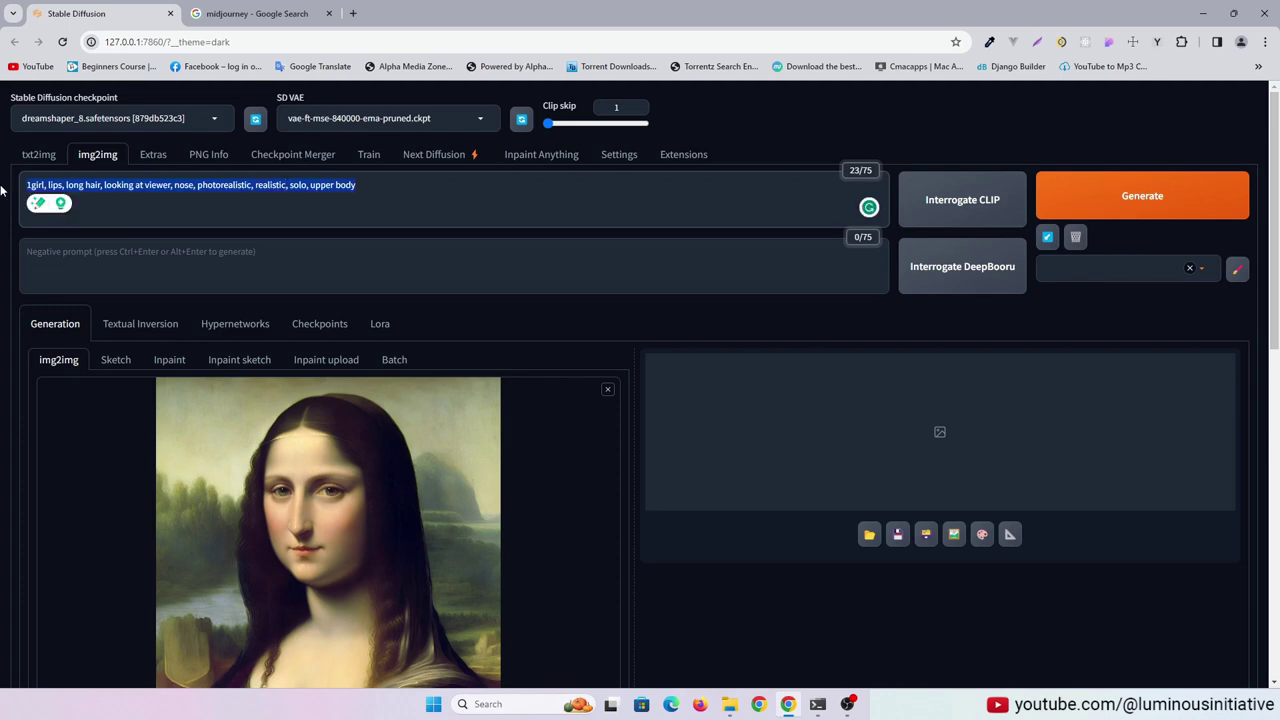
click(10, 154)
key(ctrl+a)
key(ctrl+v)
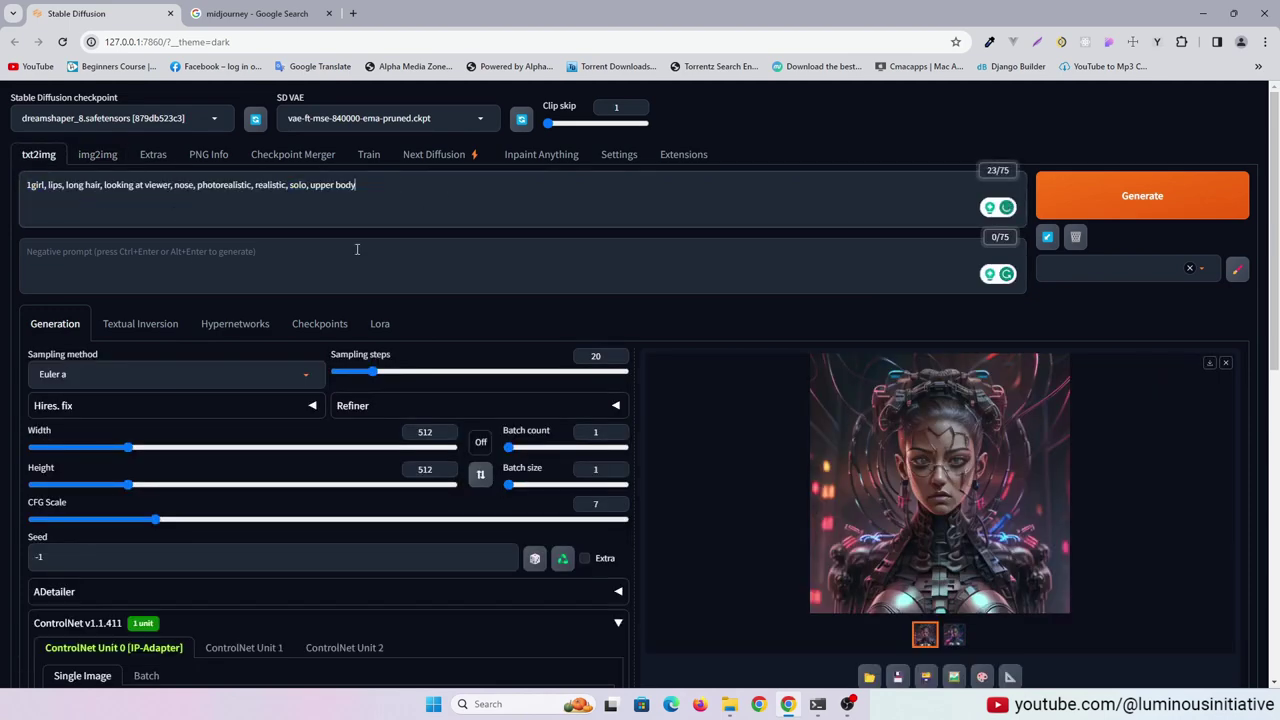
Generate a 512x512 Mona Lisa-style portrait and compare it against the reference painting.
scroll(880, 373, down, 3)
scroll(1114, 234, up, 3)
click(1114, 200)
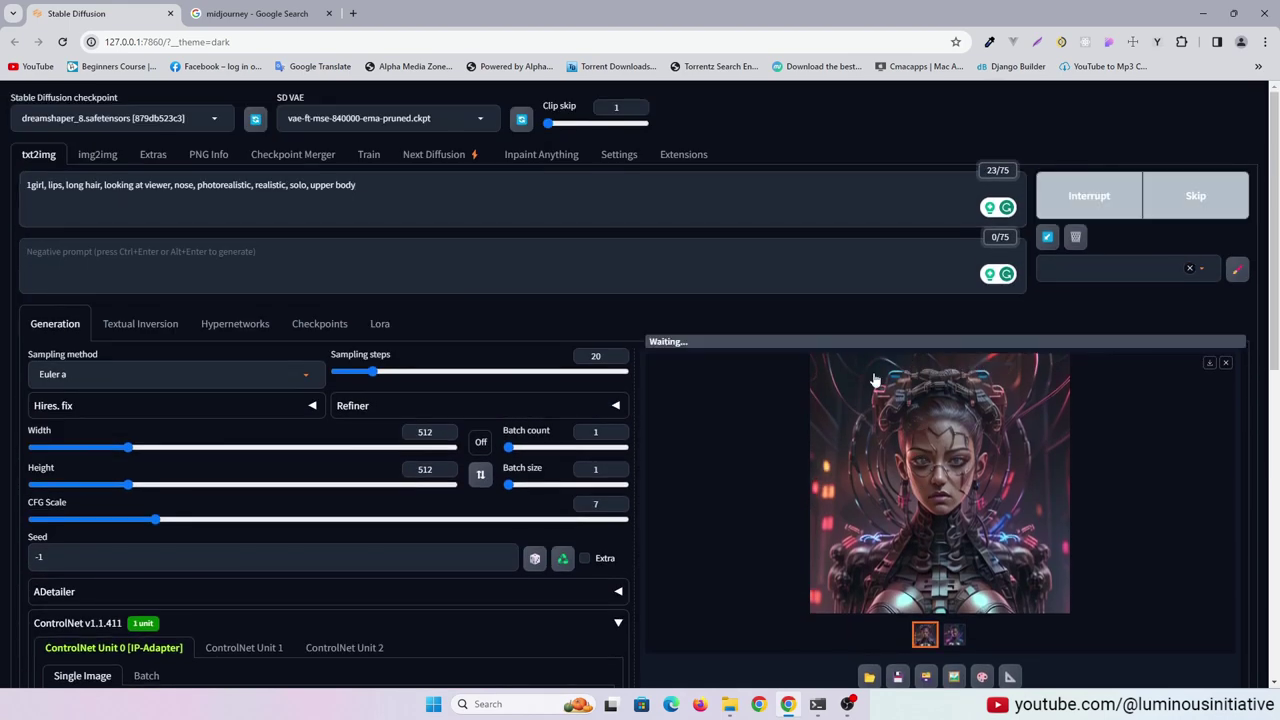
scroll(1217, 436, down, 2)
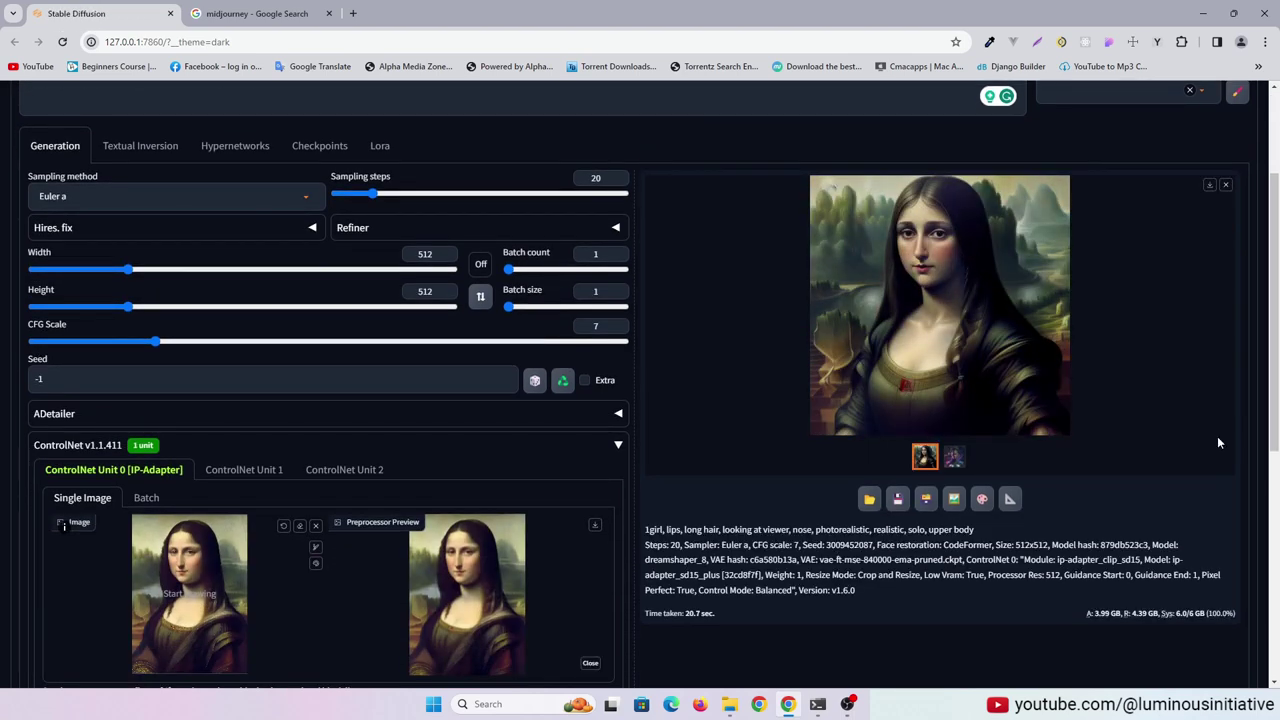
click(954, 457)
click(922, 460)
scroll(1171, 349, up, 3)
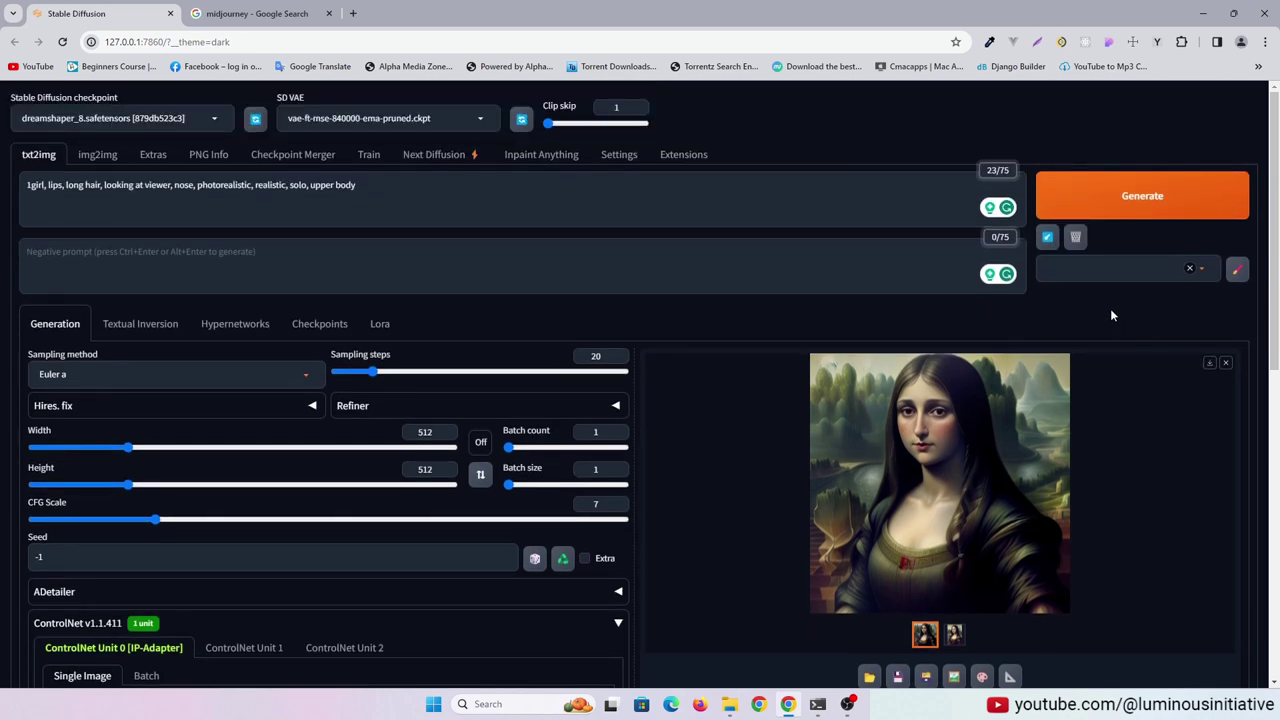